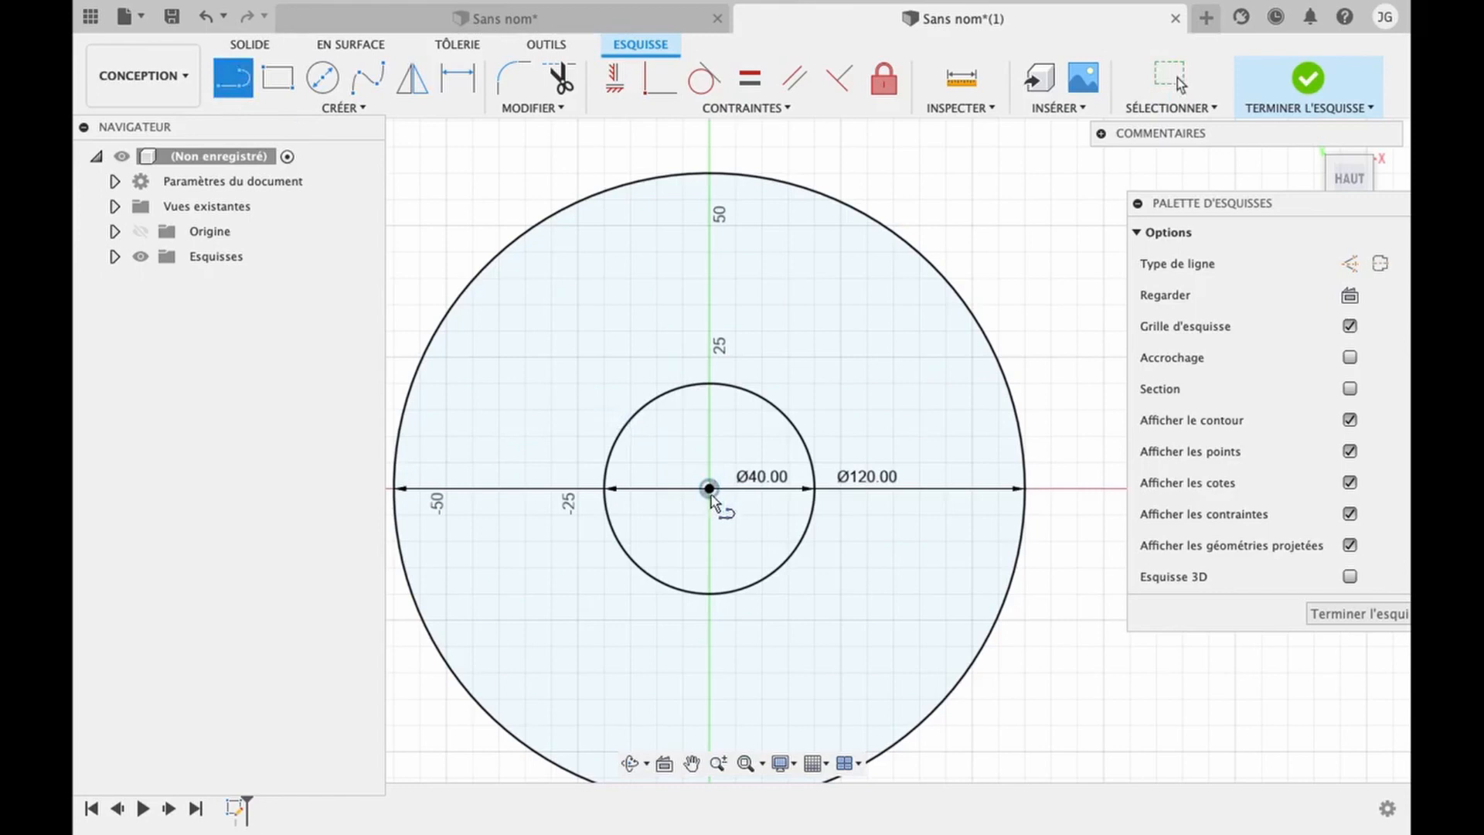
# - Draw a vertical construction line from the circles' center up to just inside the outer circle
pyautogui.click(1351, 264)
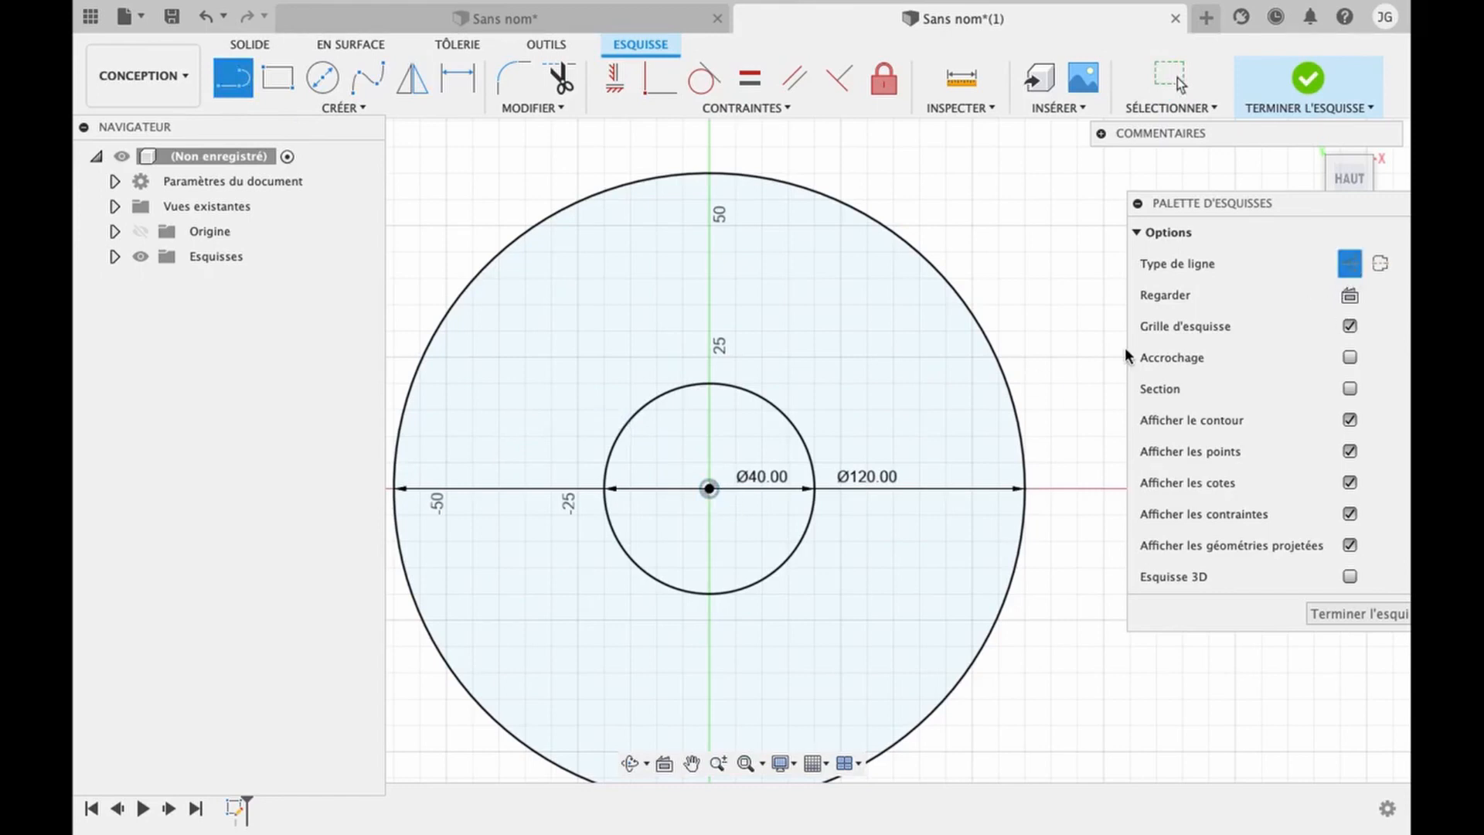
pyautogui.click(709, 489)
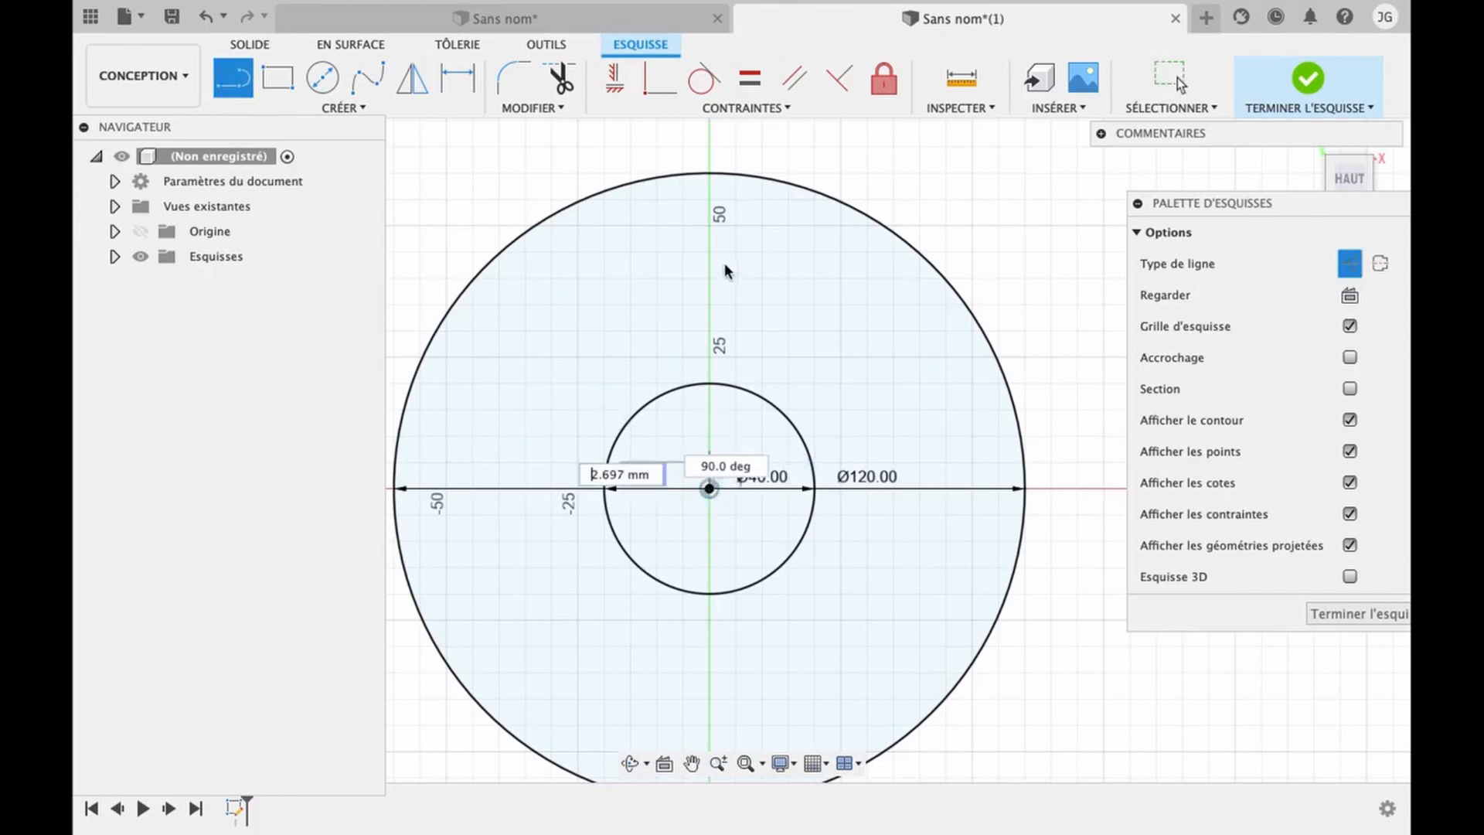
pyautogui.click(710, 200)
pyautogui.press('Escape')
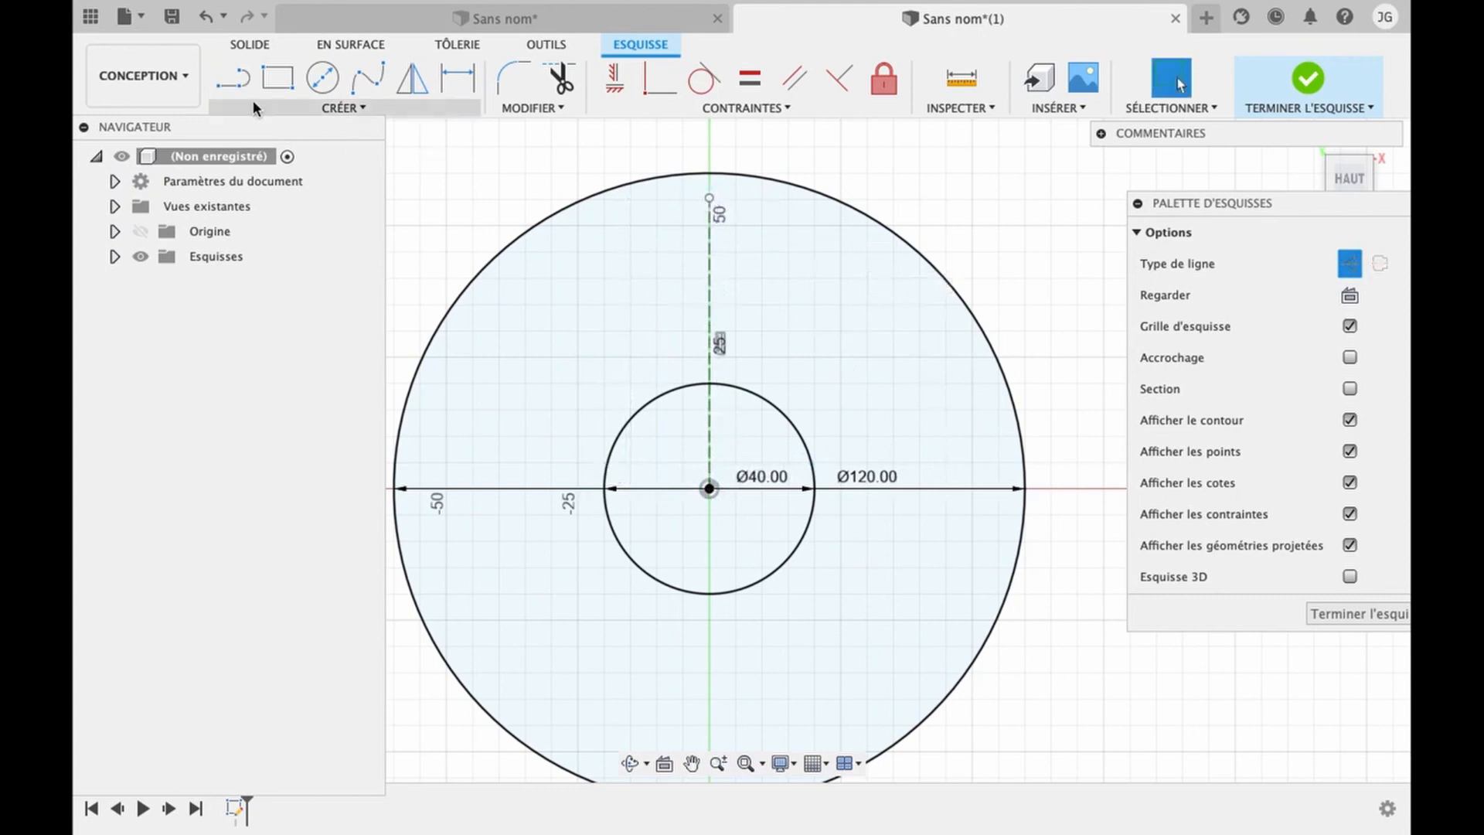
# - With normal lines, draw an open half-trapezoid between the two circles, left of the construction line, about 20 mm tall and narrower toward the center
pyautogui.click(234, 77)
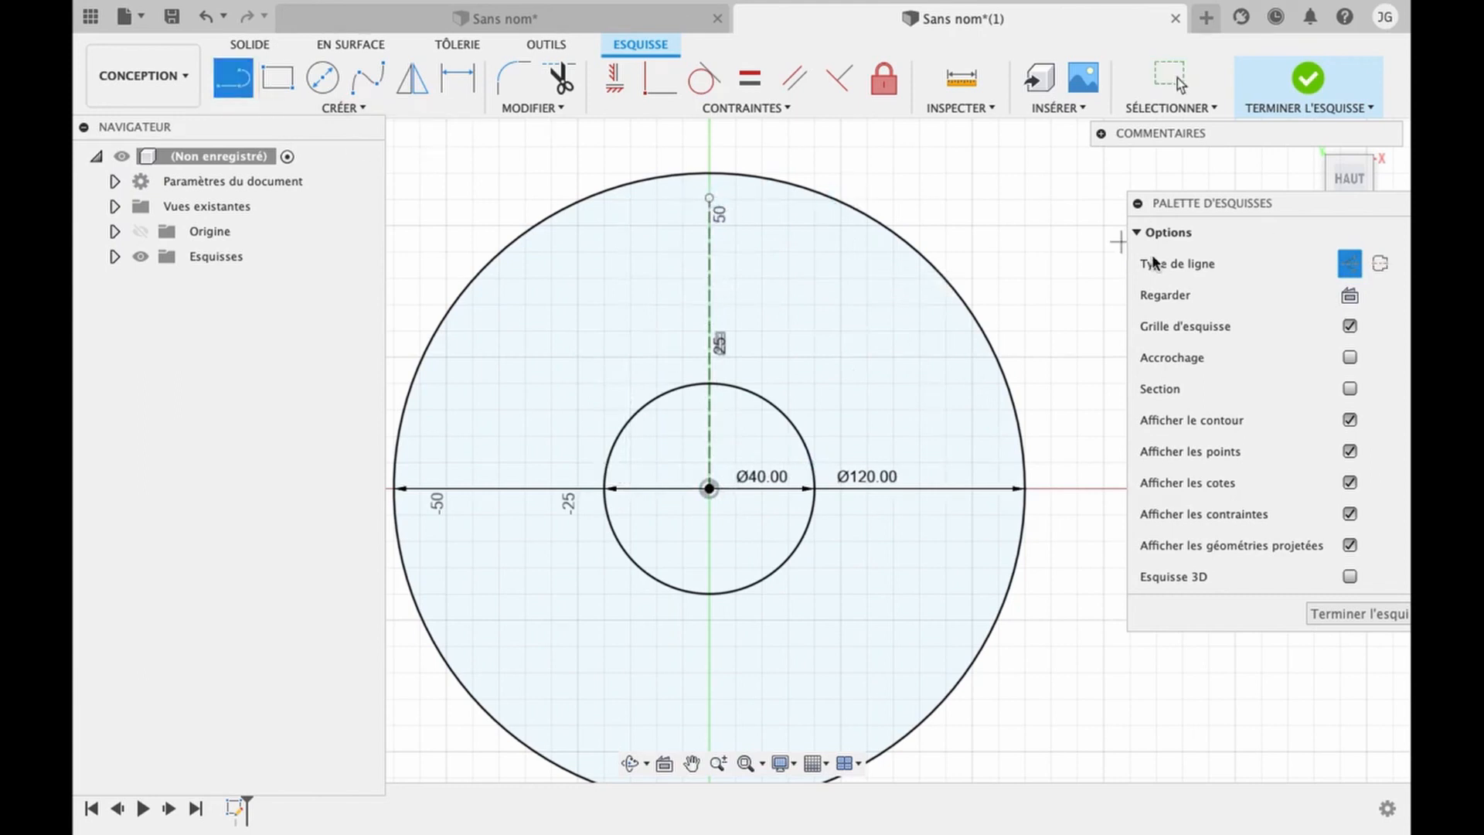
pyautogui.click(1353, 265)
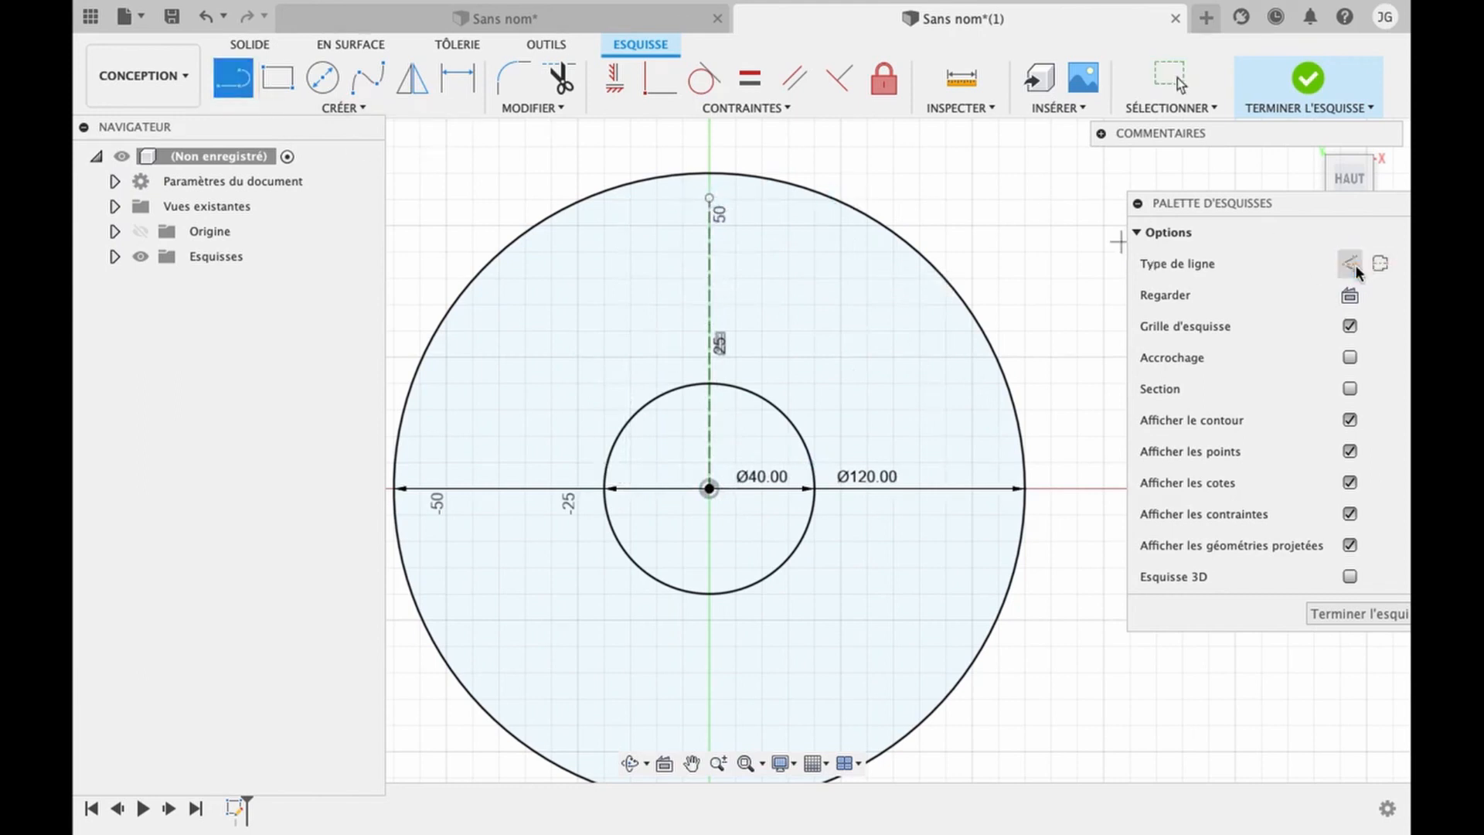
pyautogui.click(710, 252)
pyautogui.click(656, 253)
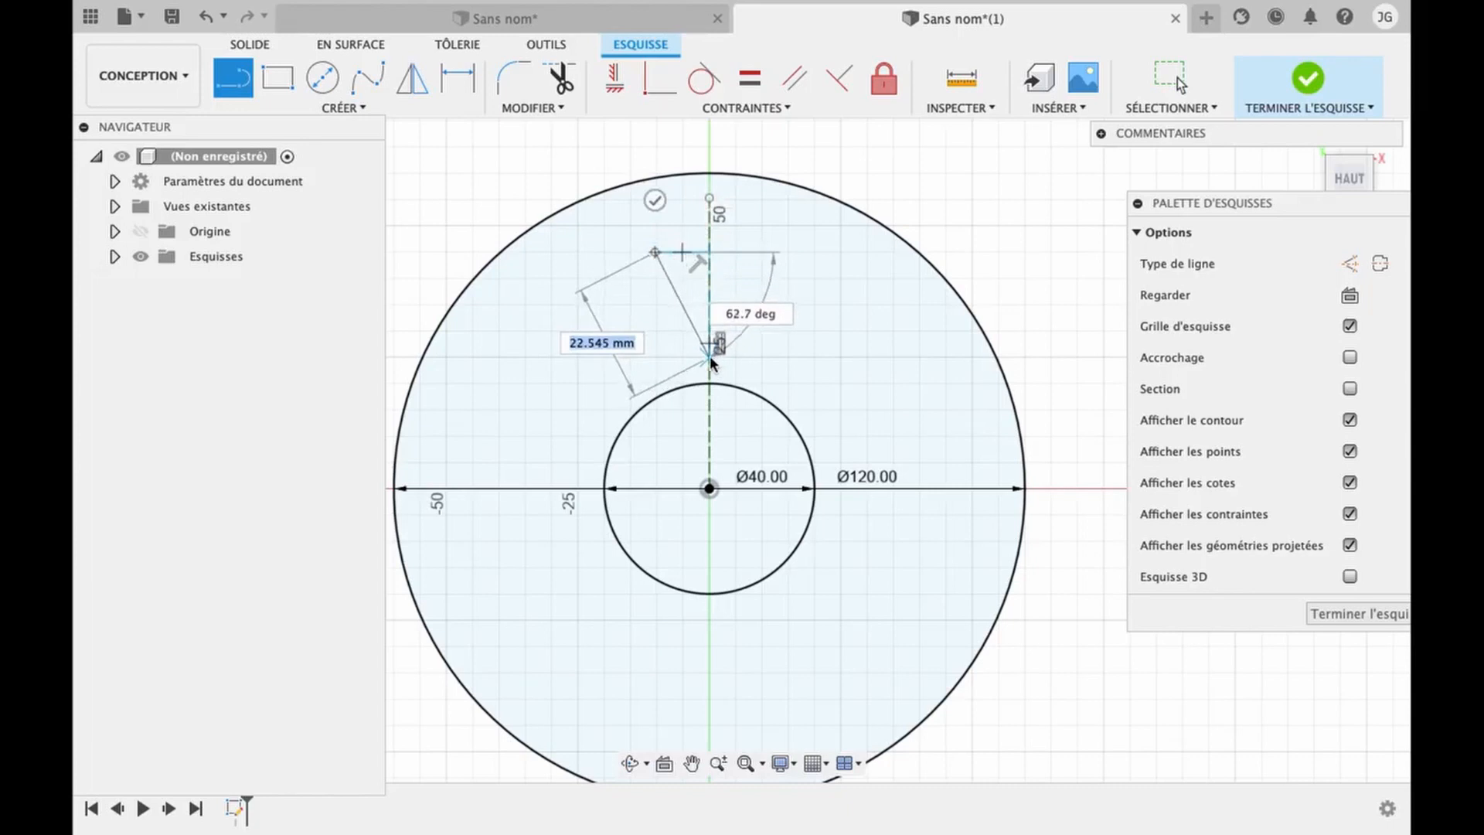
pyautogui.click(682, 358)
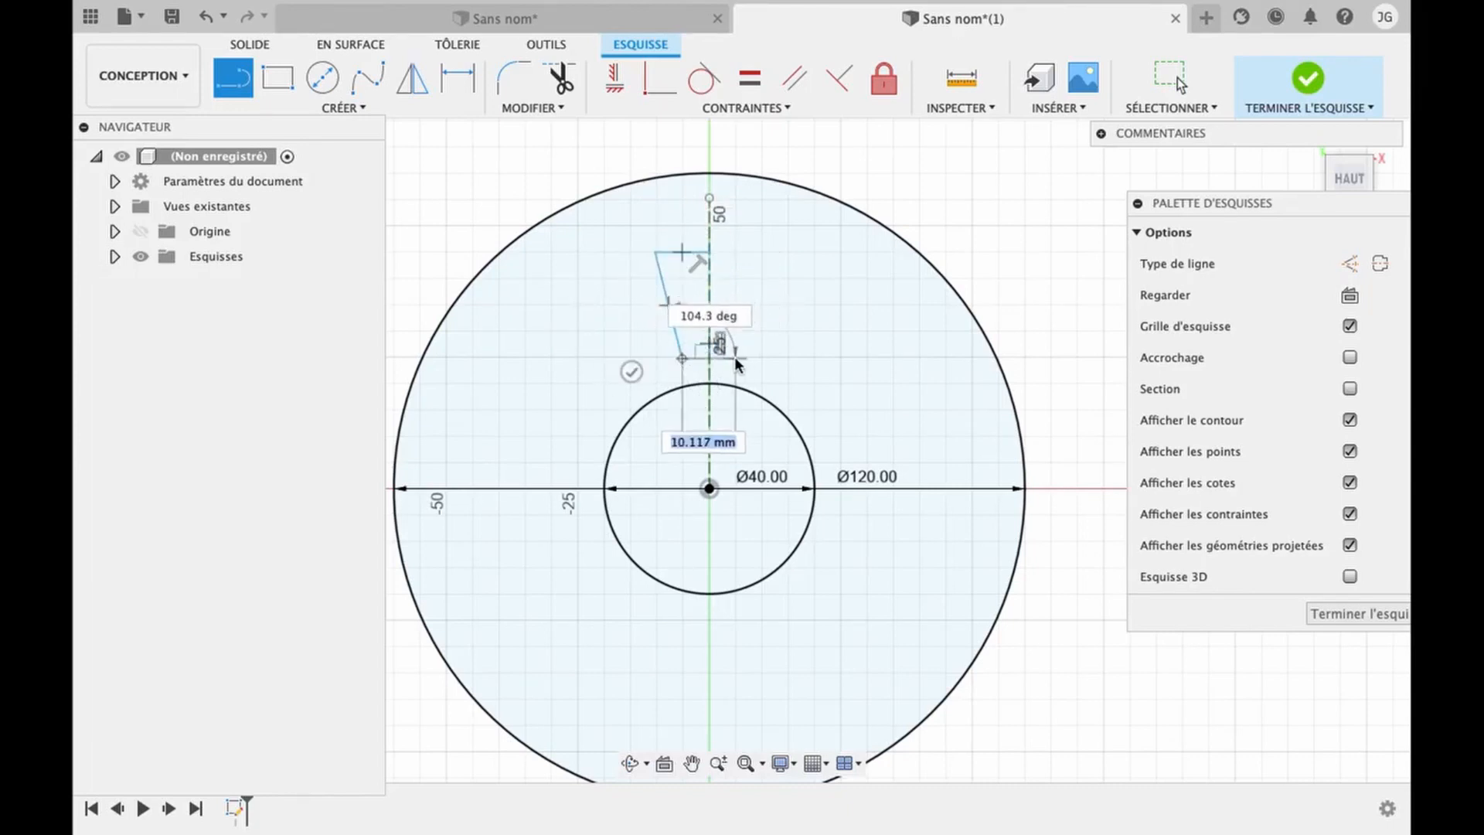
pyautogui.click(709, 359)
pyautogui.press('Escape')
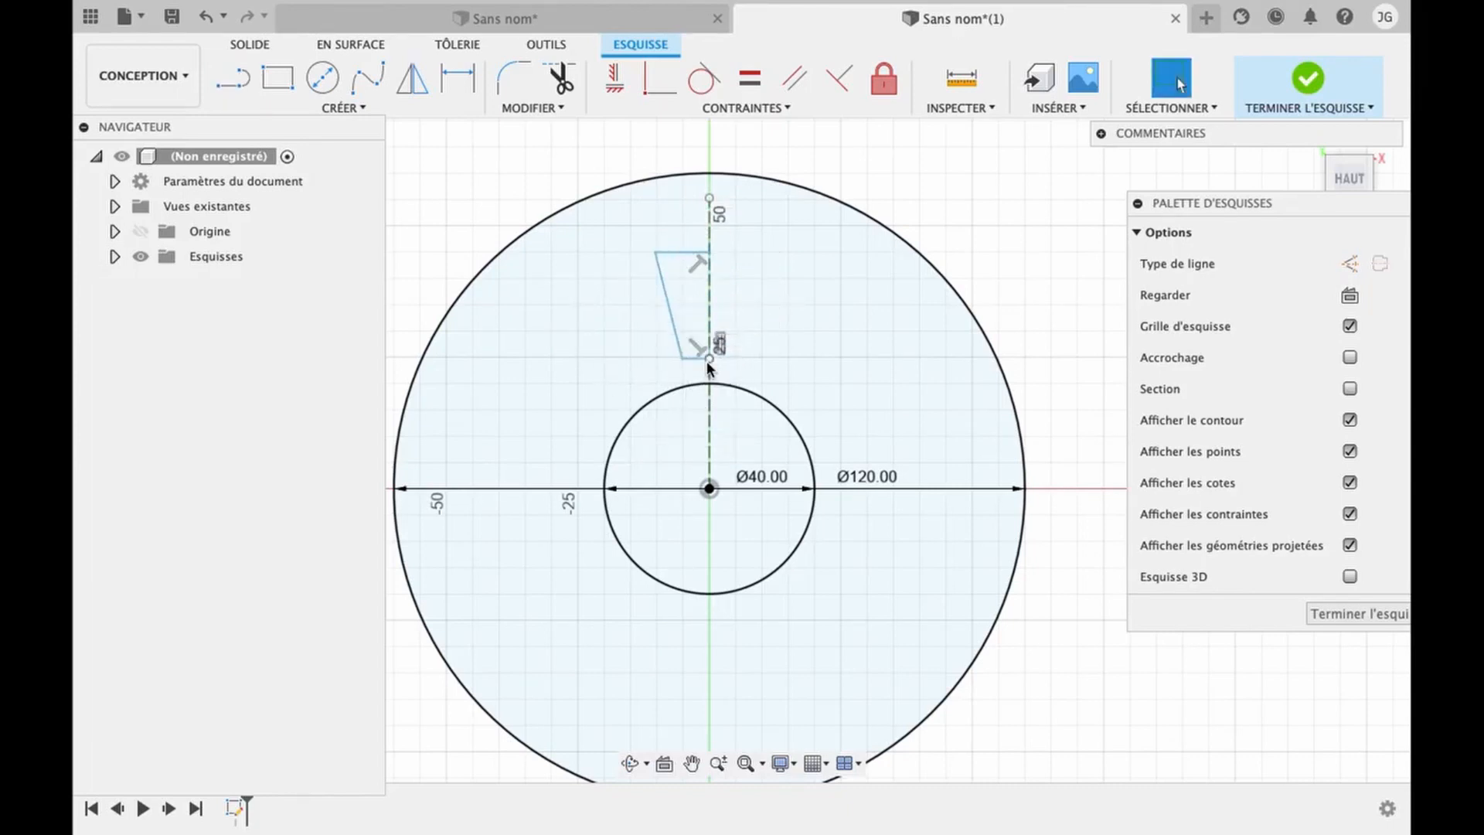
# - Mirror the three half-trapezoid lines about the vertical construction line
pyautogui.click(683, 252)
pyautogui.click(669, 296)
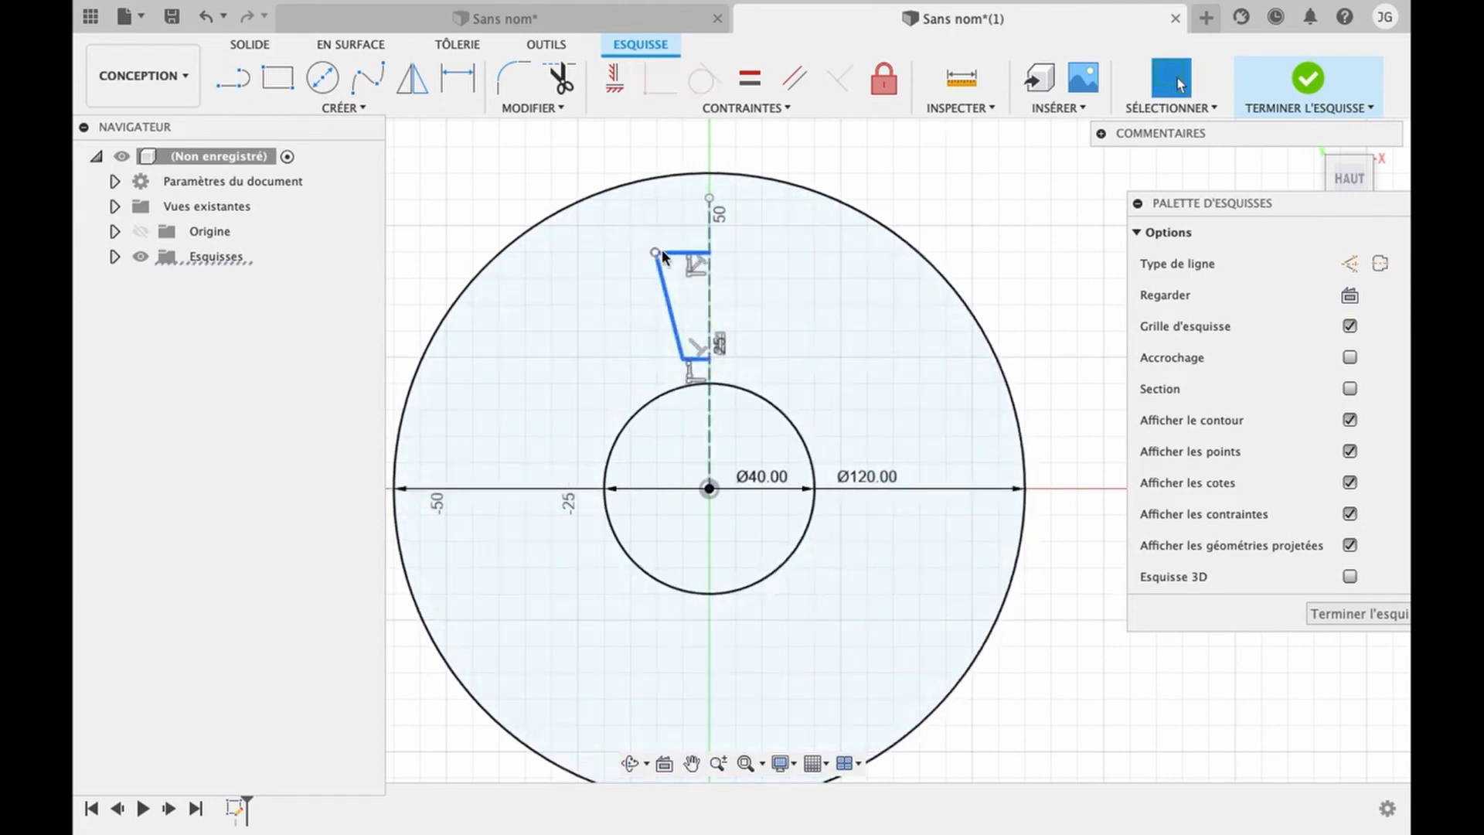
pyautogui.click(416, 85)
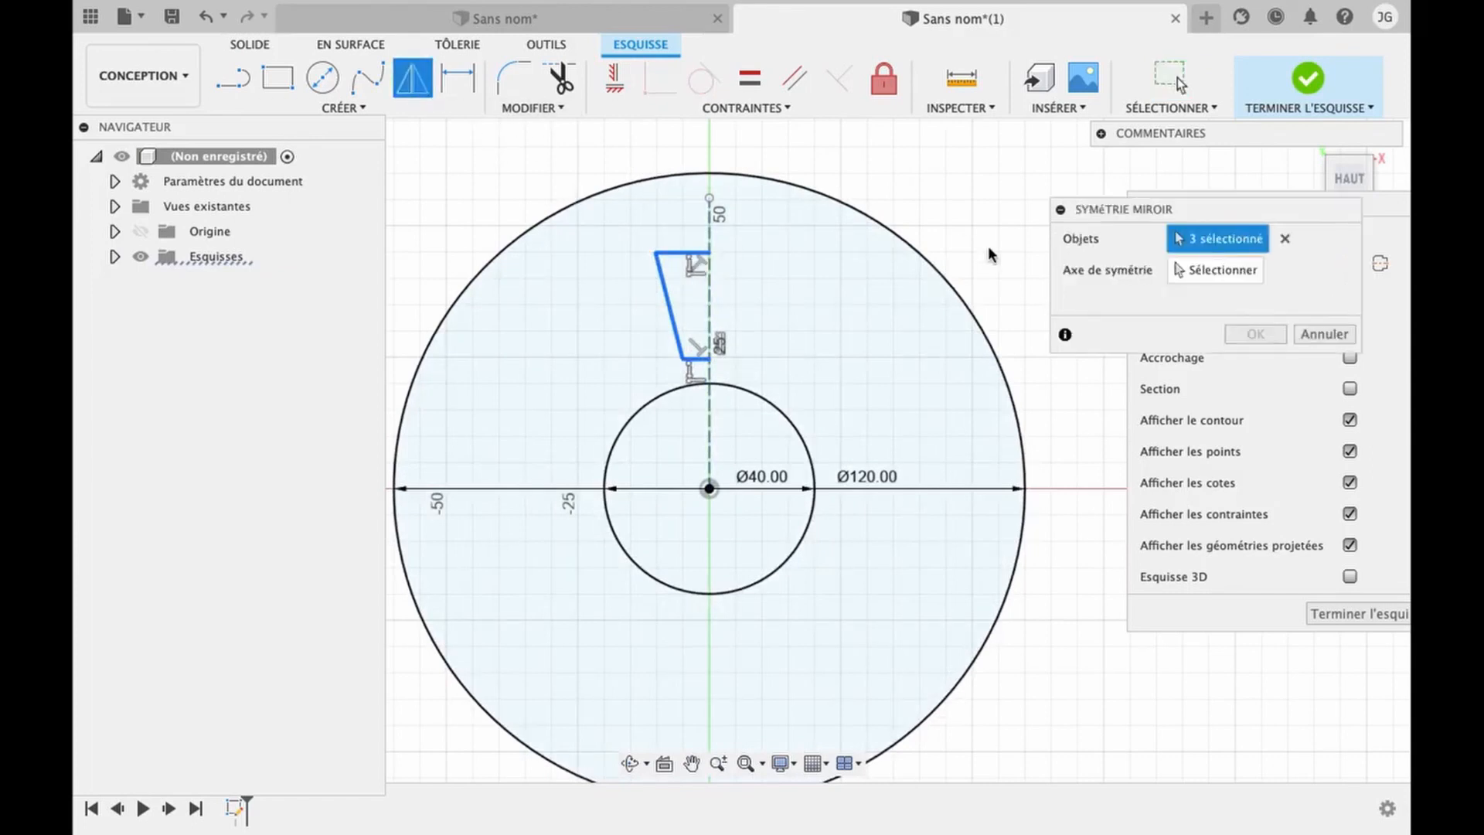
pyautogui.click(1213, 270)
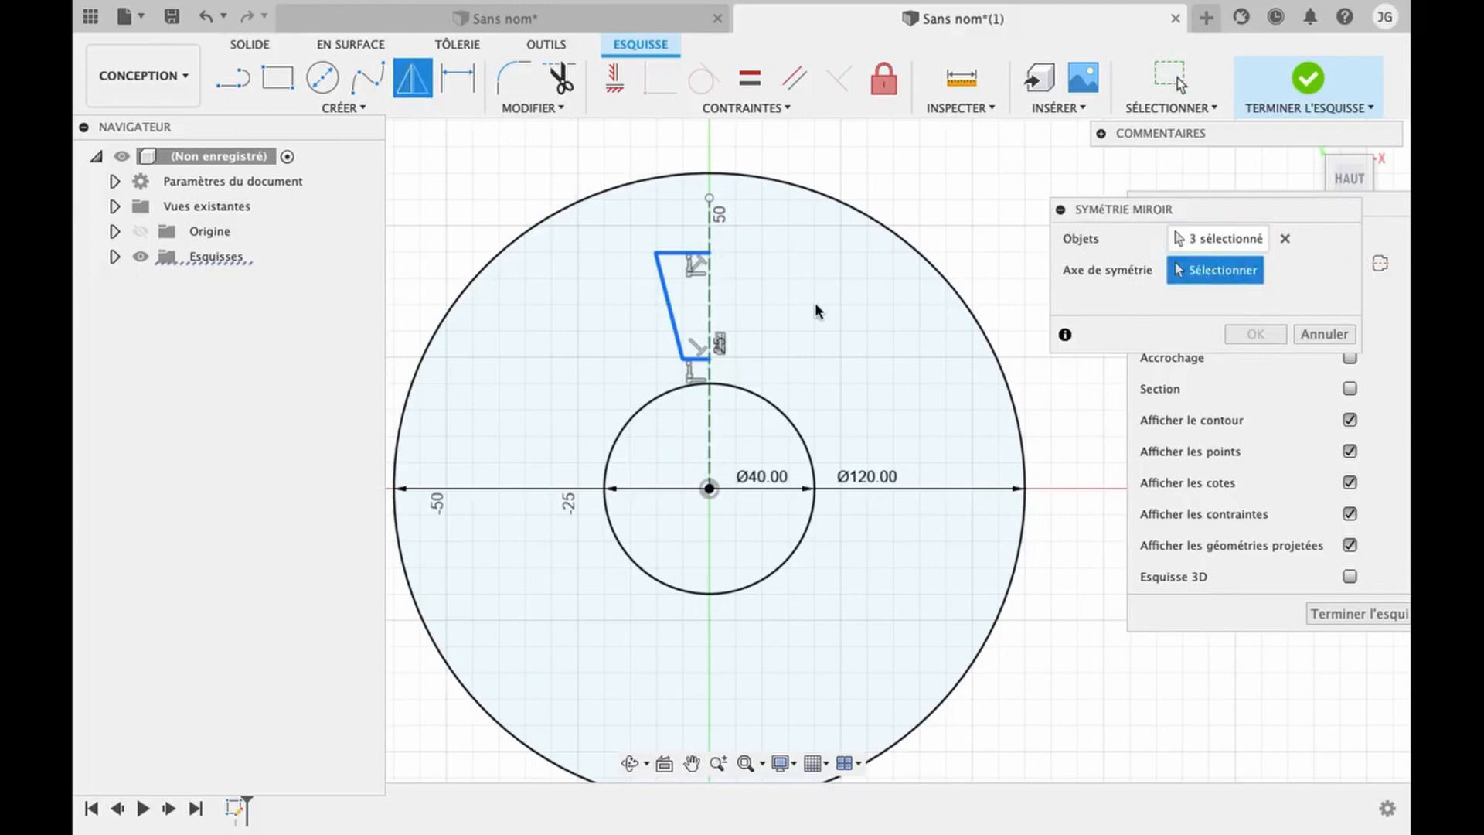
pyautogui.click(710, 312)
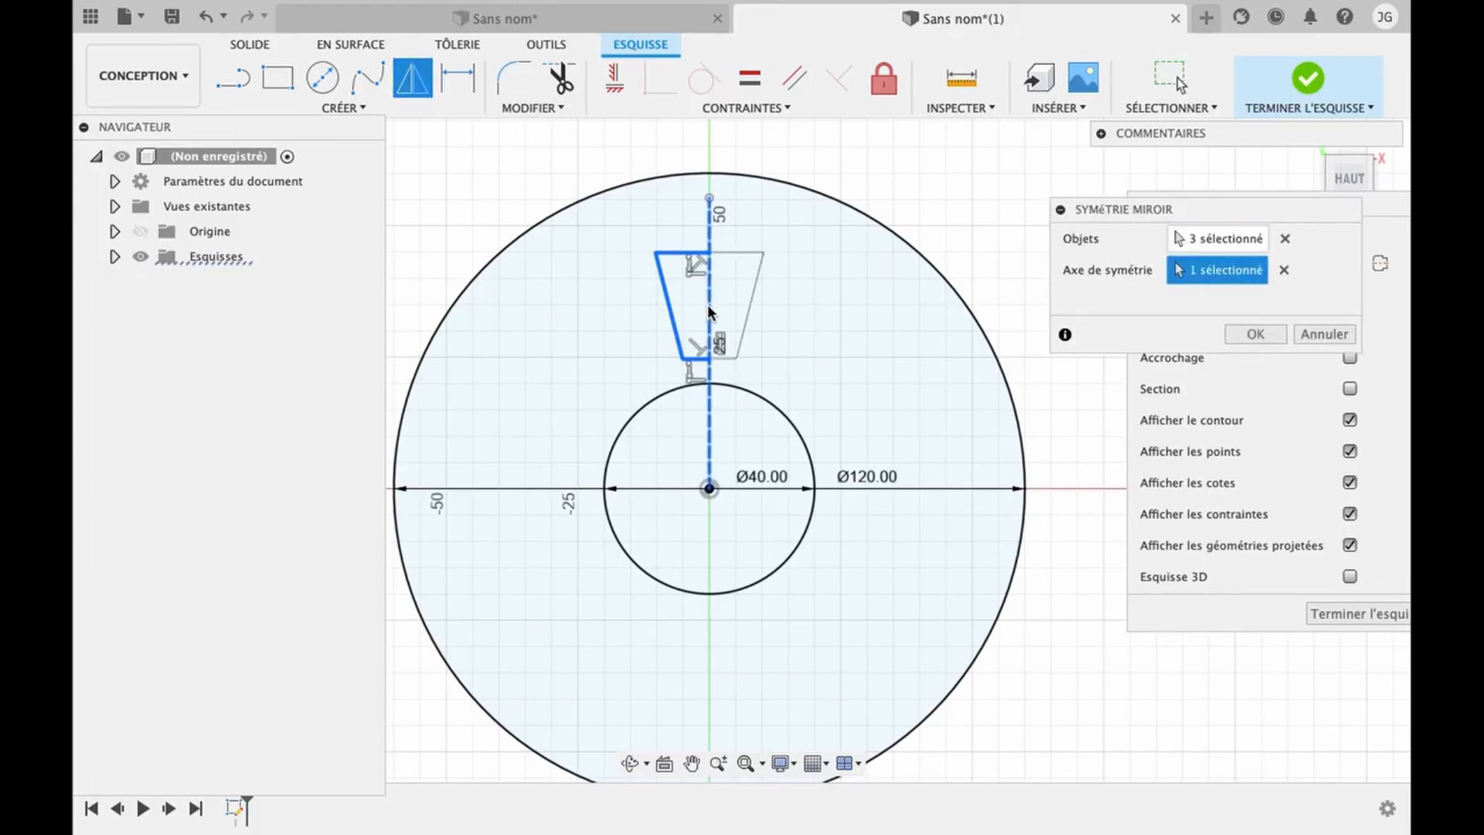
pyautogui.press('Return')
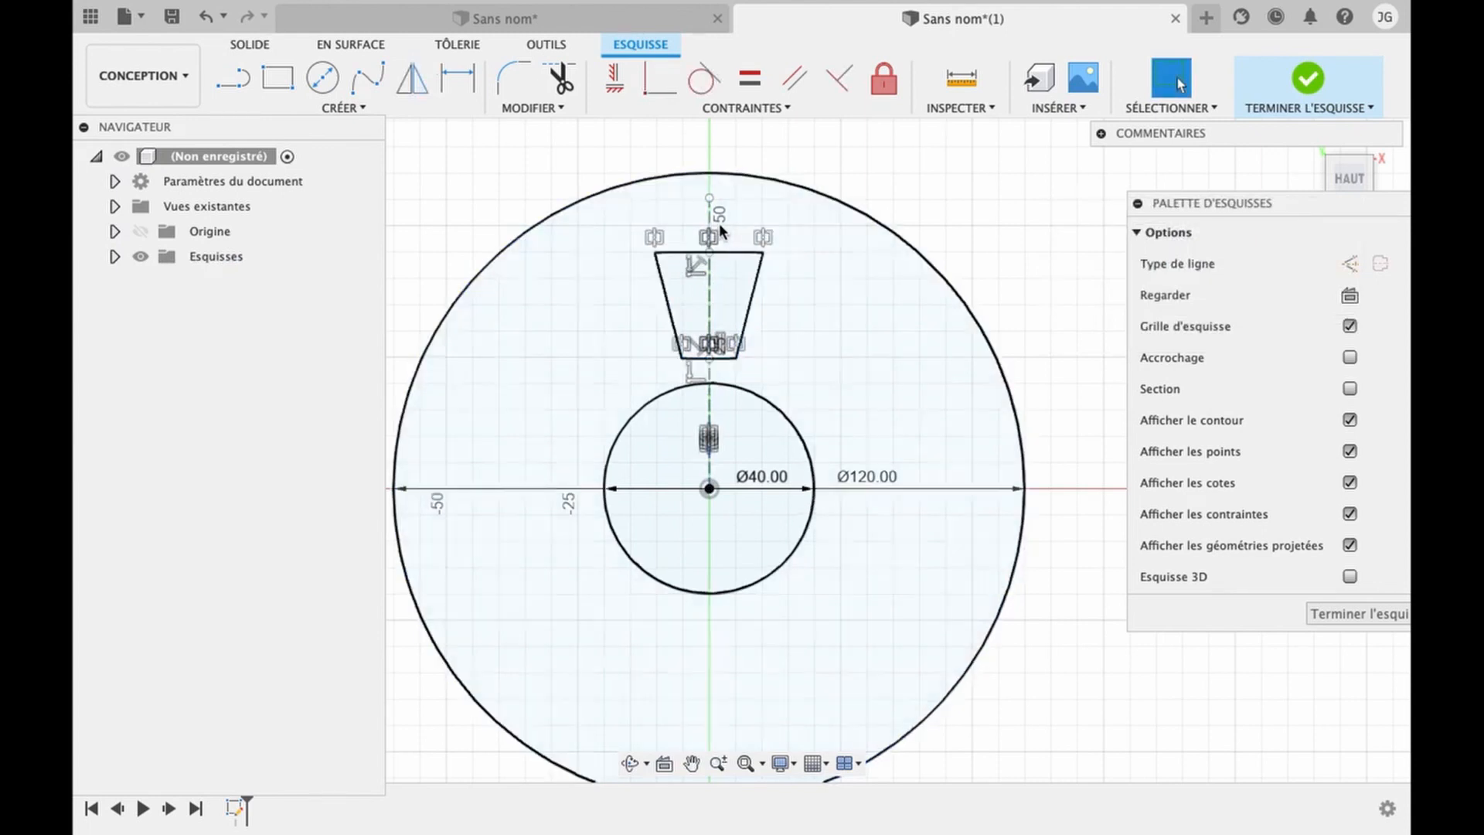
# - Create a full circular pattern of the trapezoid's lines around the circles' center with a quantity of 6
pyautogui.click(372, 106)
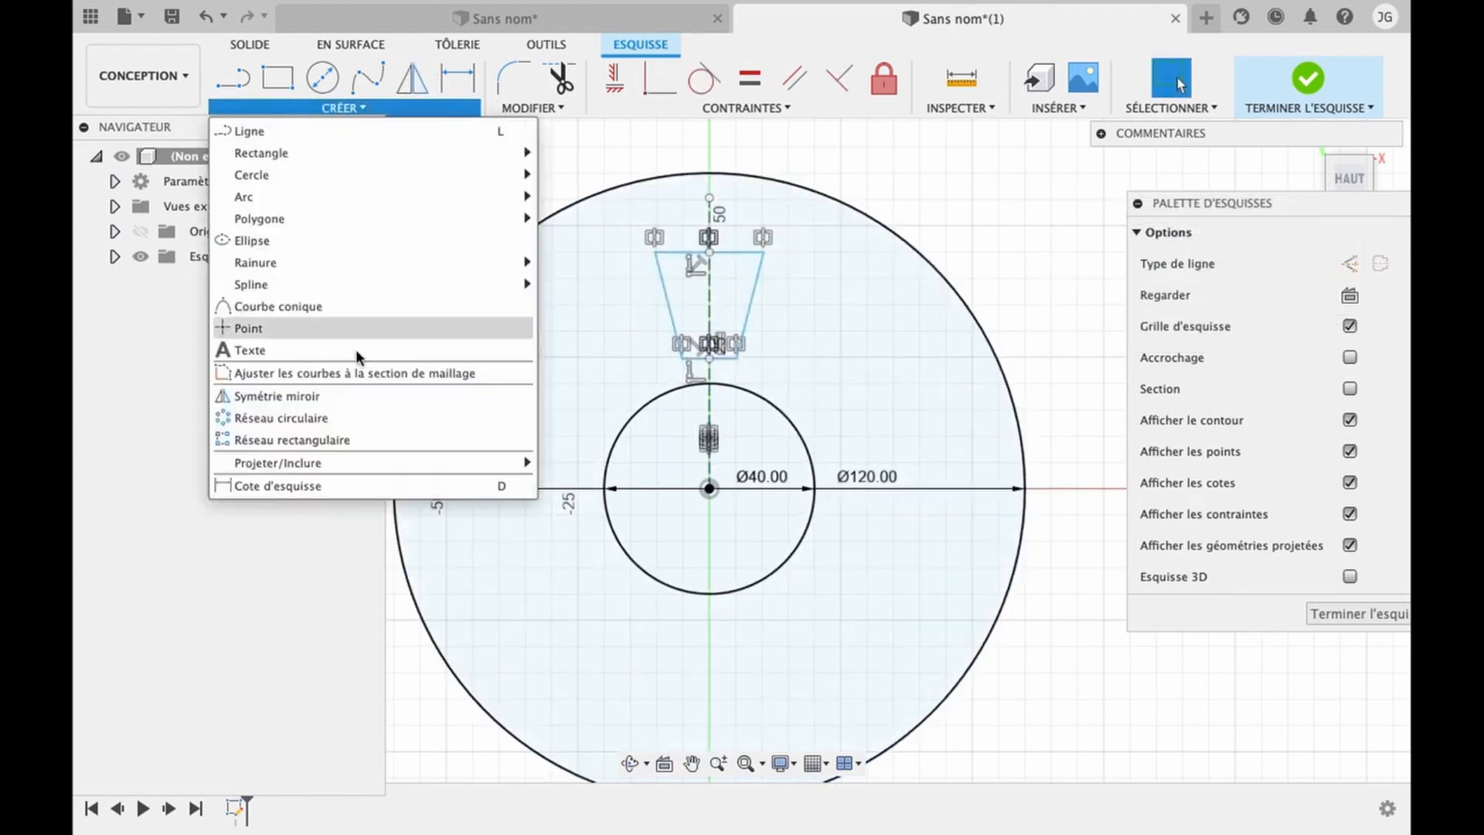
pyautogui.click(325, 419)
pyautogui.click(741, 255)
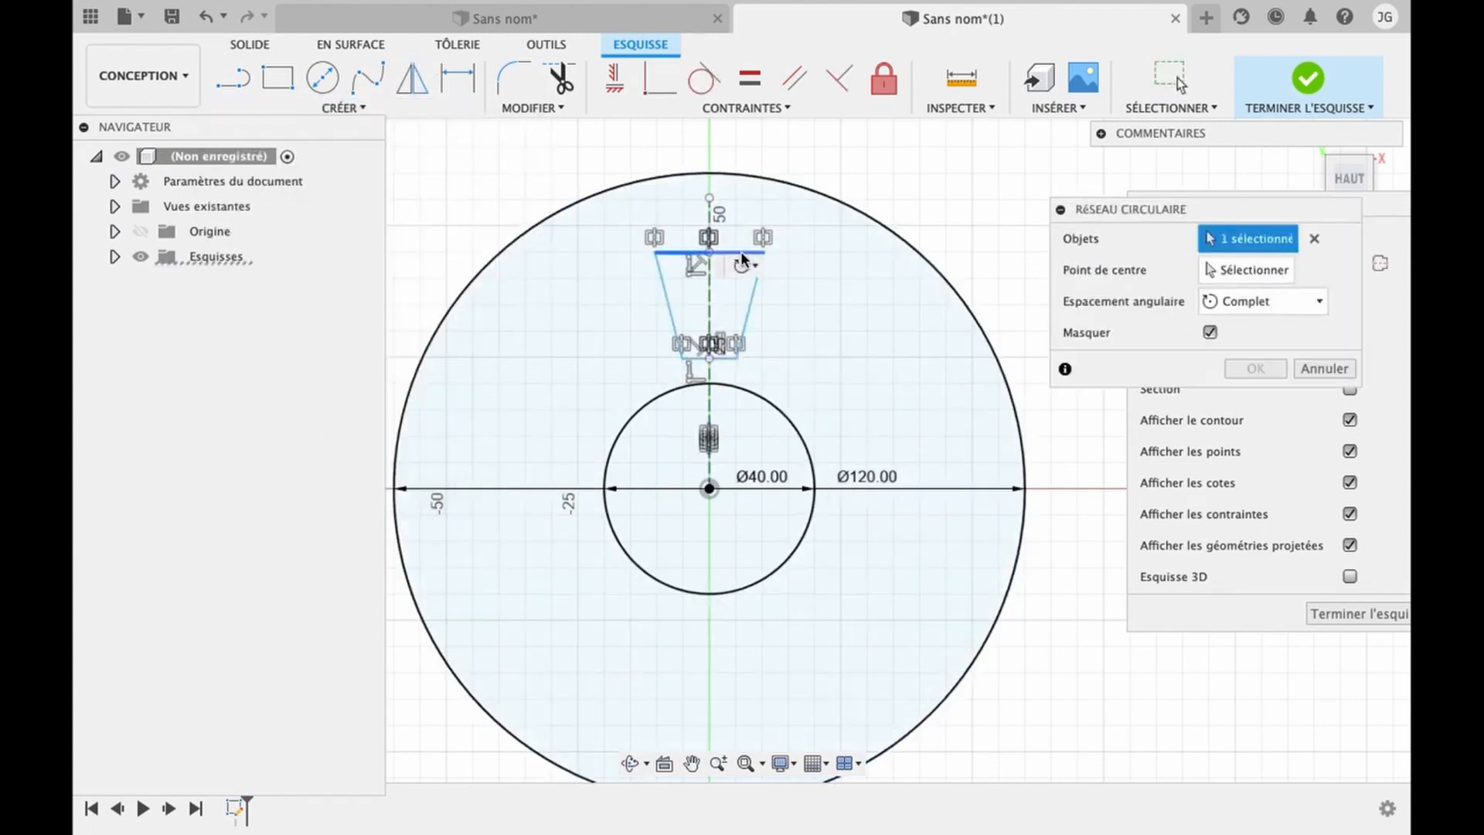
pyautogui.click(752, 306)
pyautogui.click(724, 358)
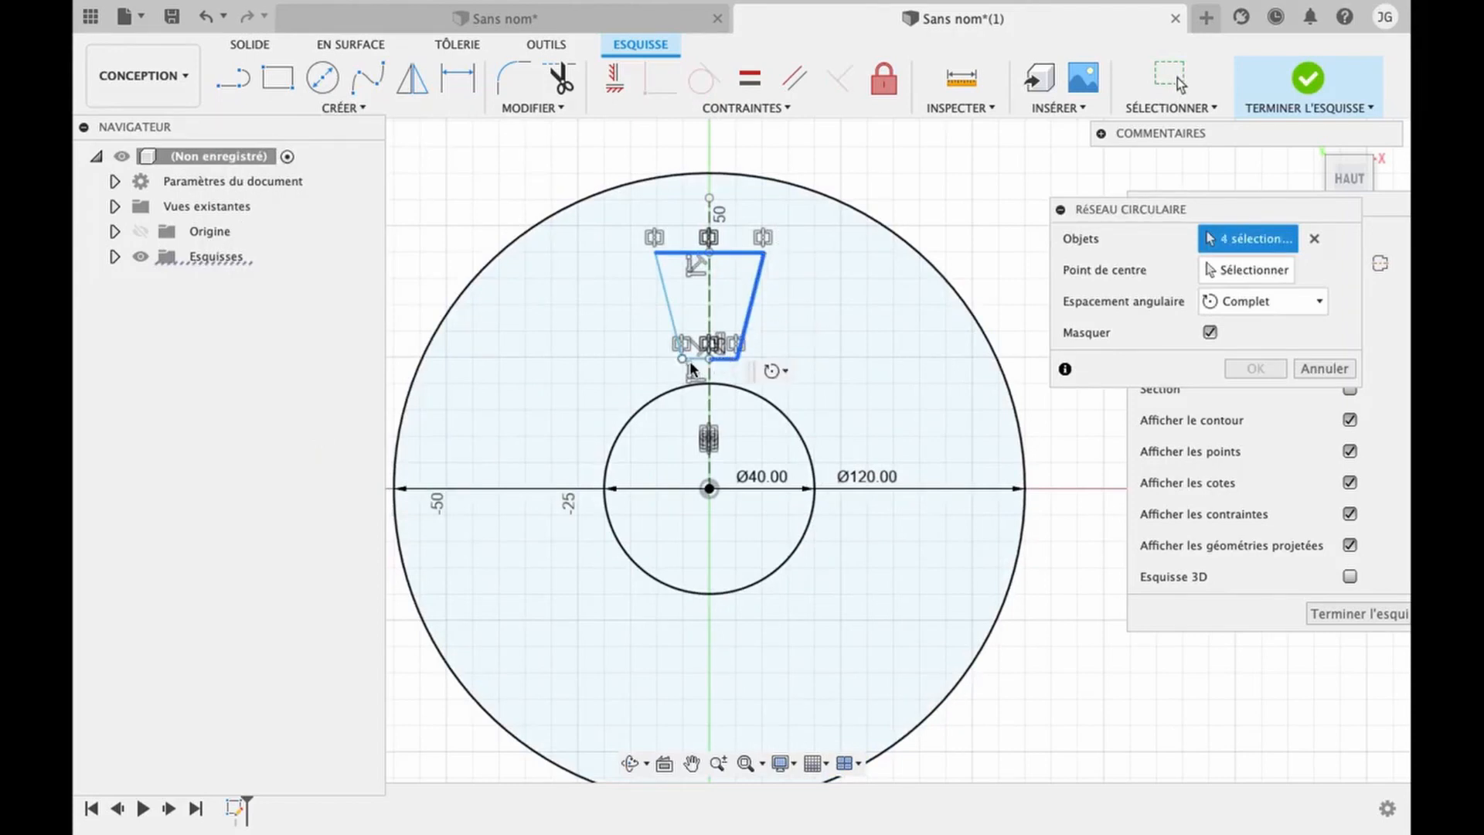
pyautogui.click(694, 359)
pyautogui.click(668, 306)
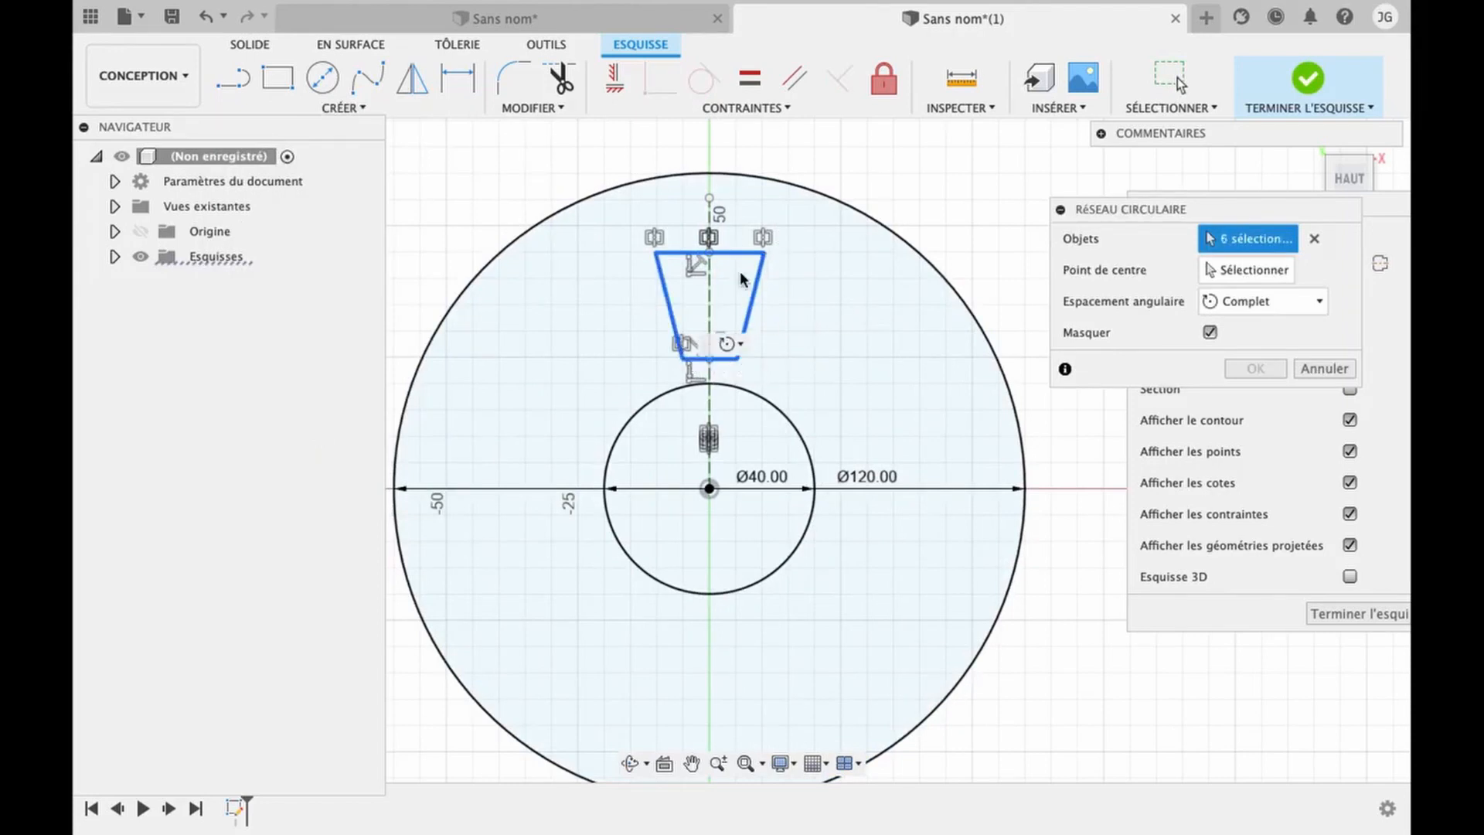
pyautogui.click(1218, 271)
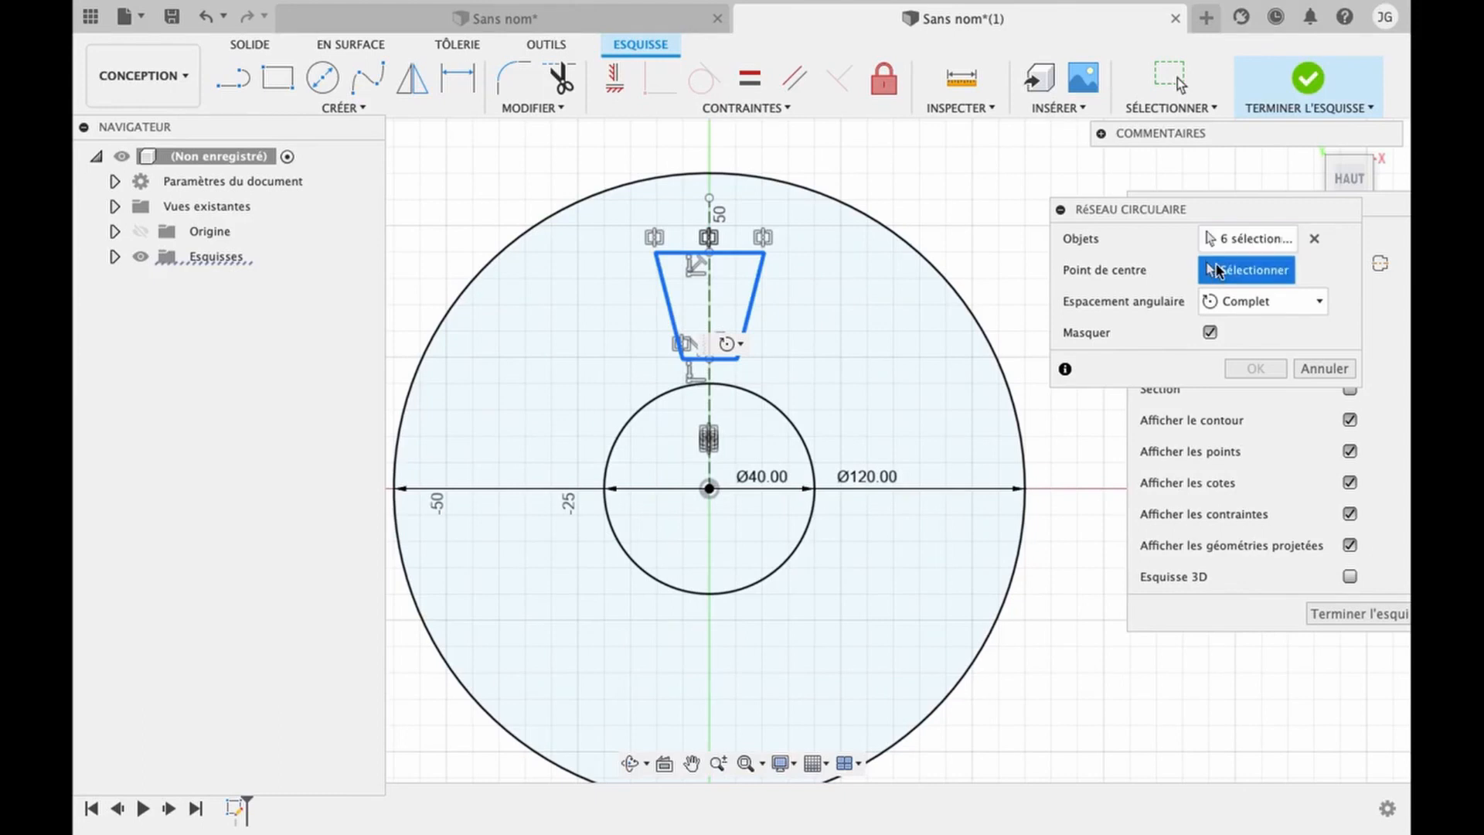
pyautogui.click(709, 488)
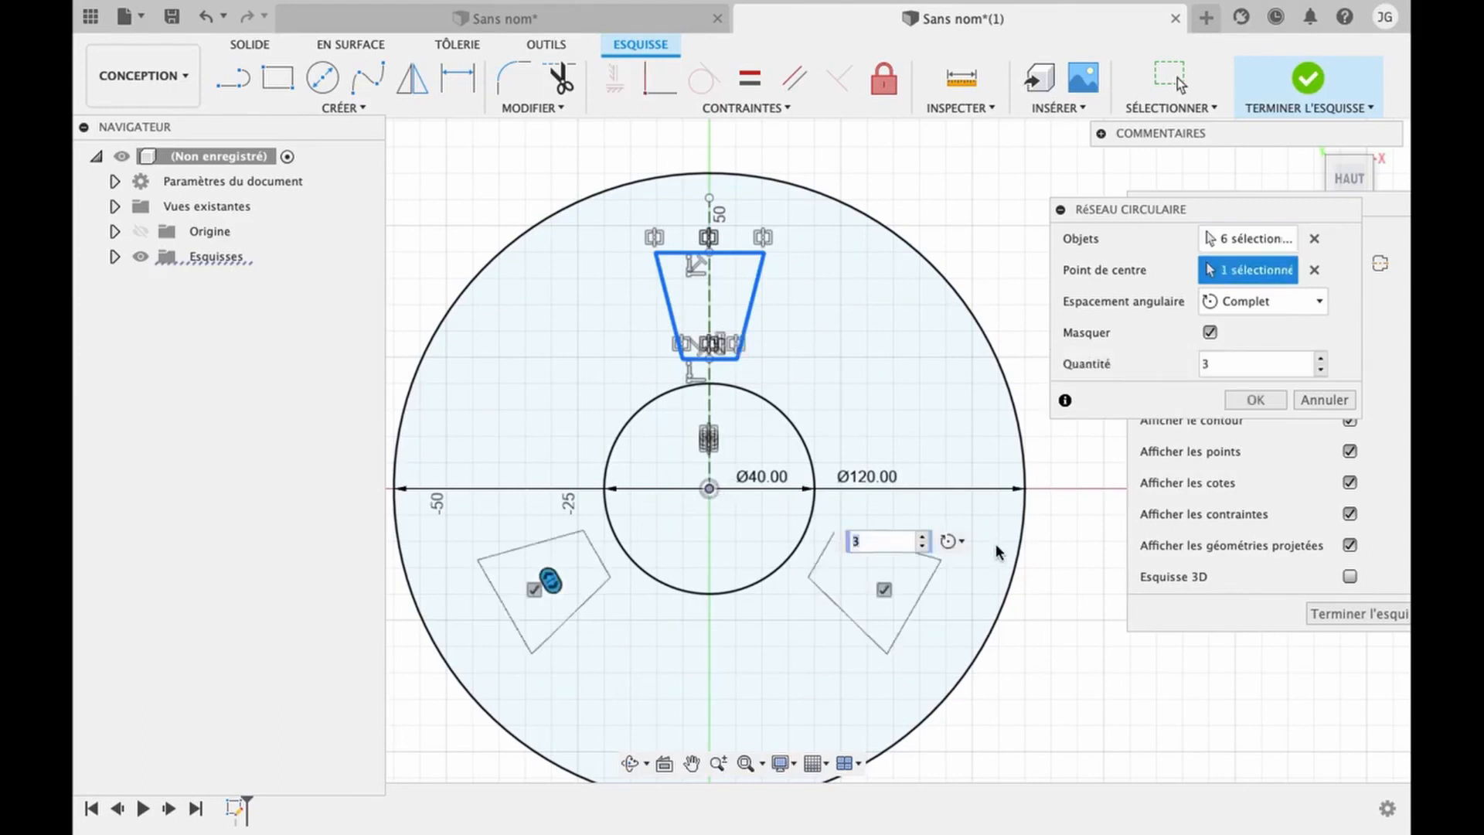
pyautogui.click(922, 536)
pyautogui.click(922, 536)
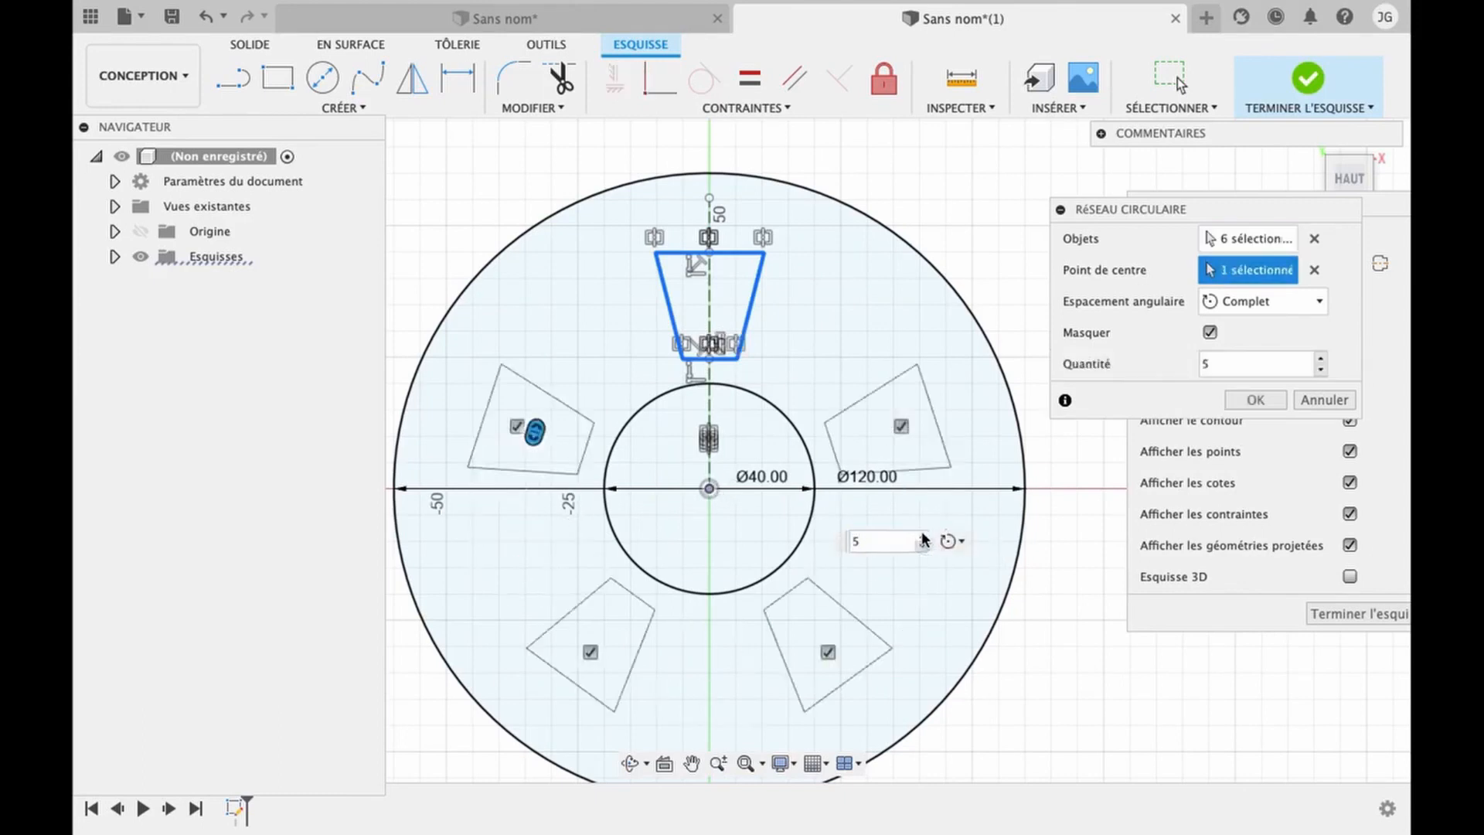
pyautogui.click(922, 537)
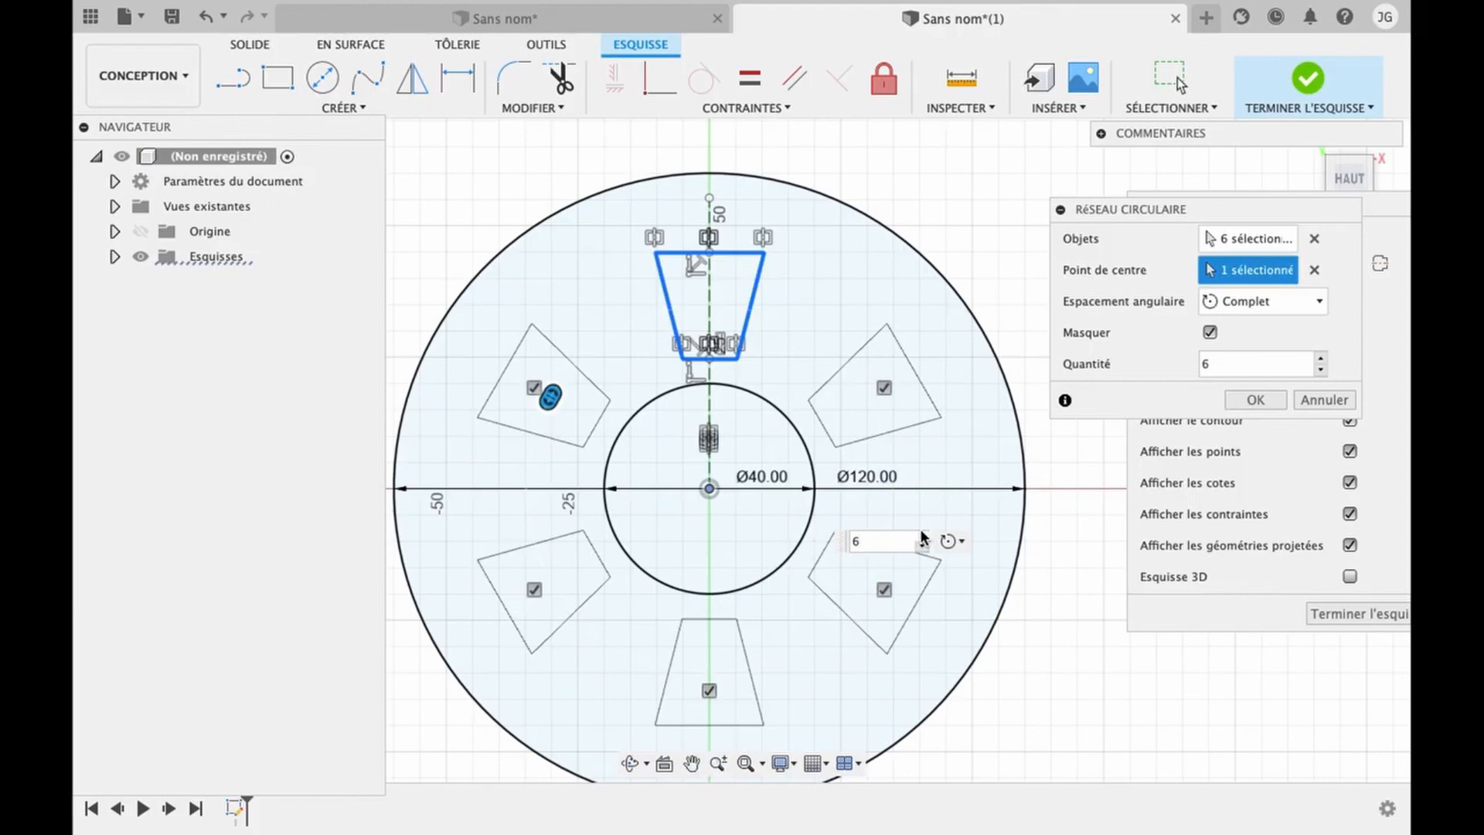
pyautogui.click(1254, 399)
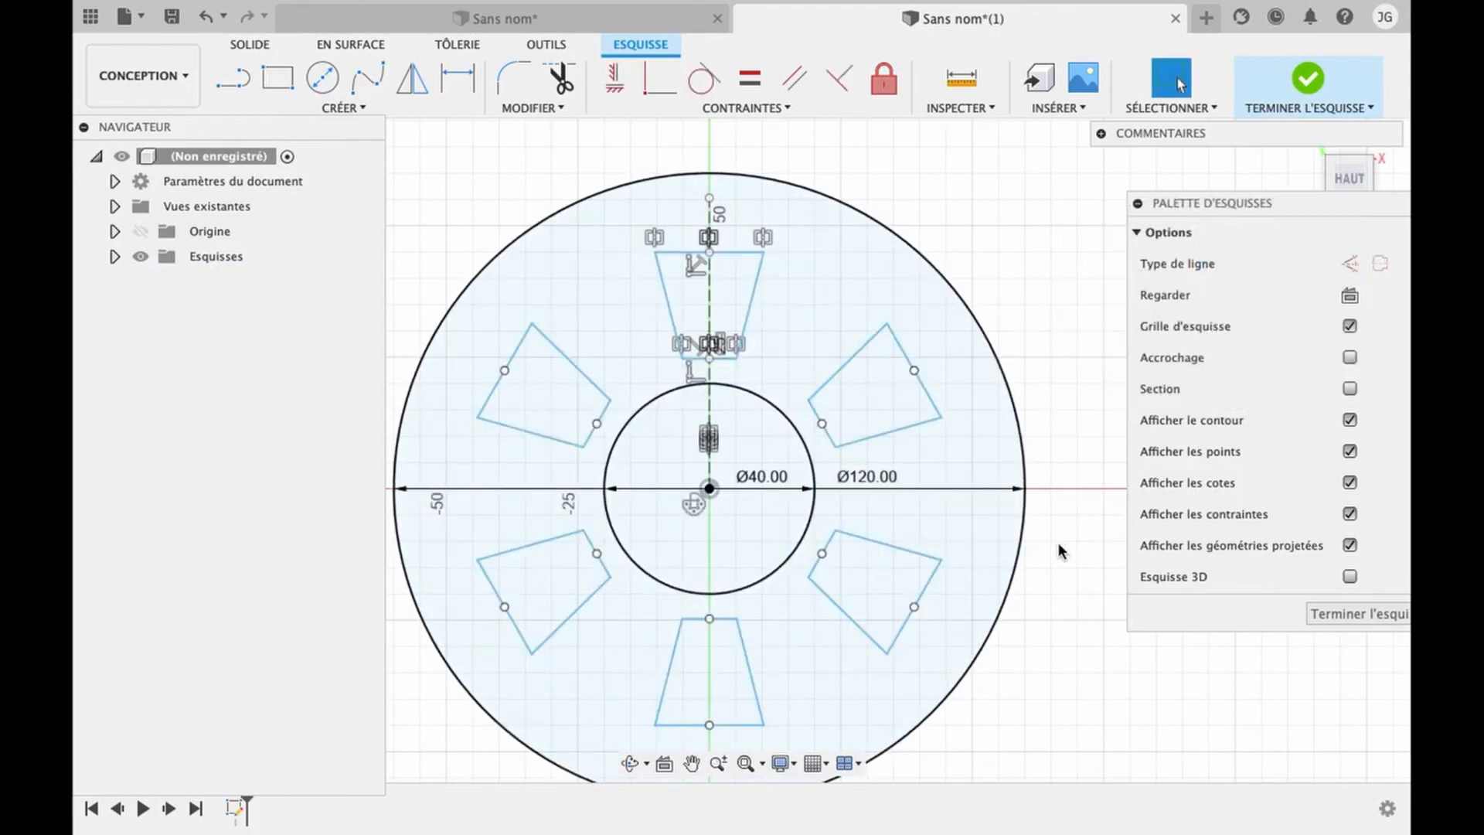
# - Finish the sketch and extrude the ring between the two circles upward as a new body, leaving the six trapezoids open
pyautogui.click(1314, 611)
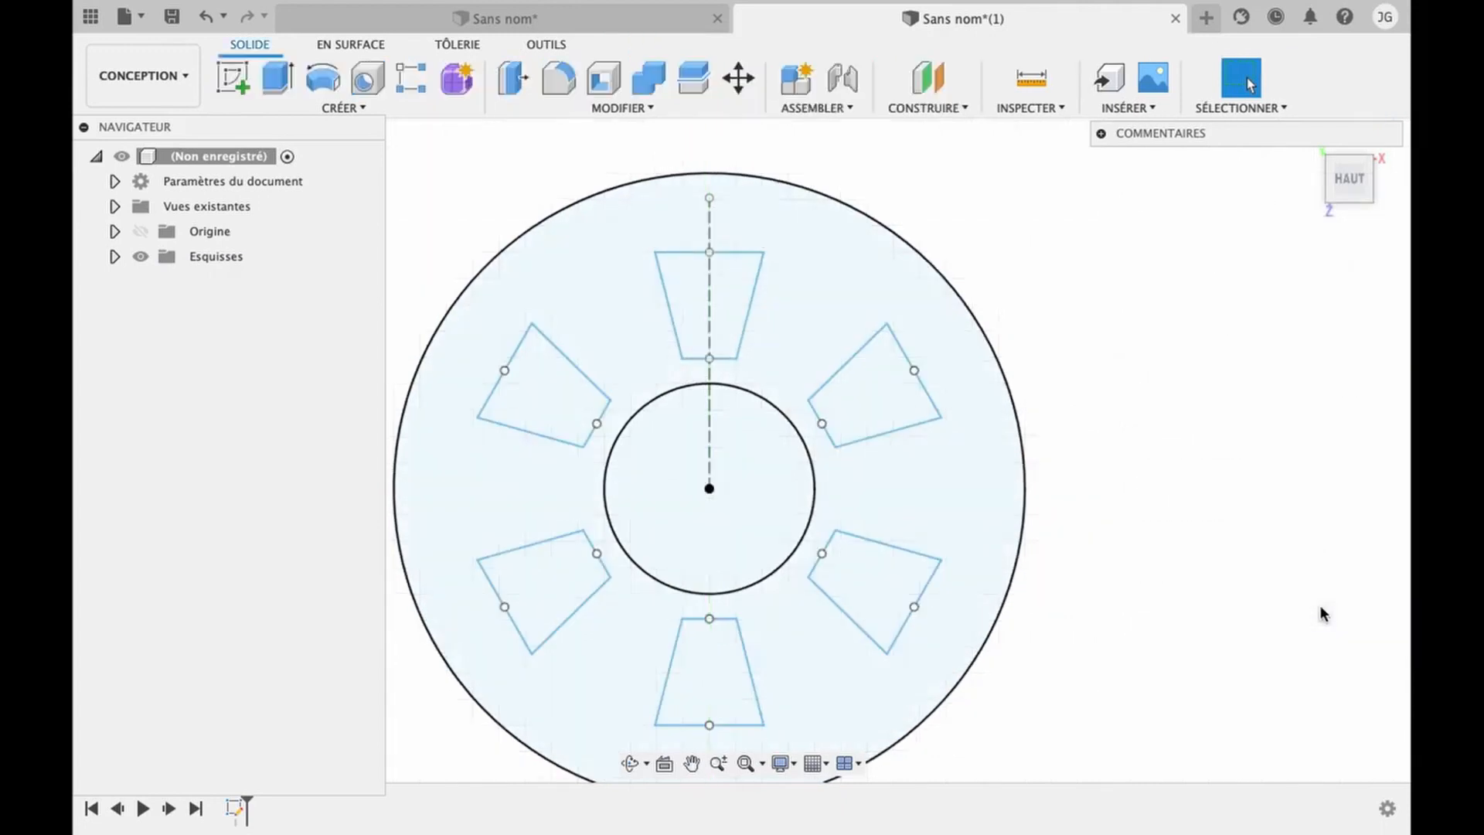
pyautogui.press('e')
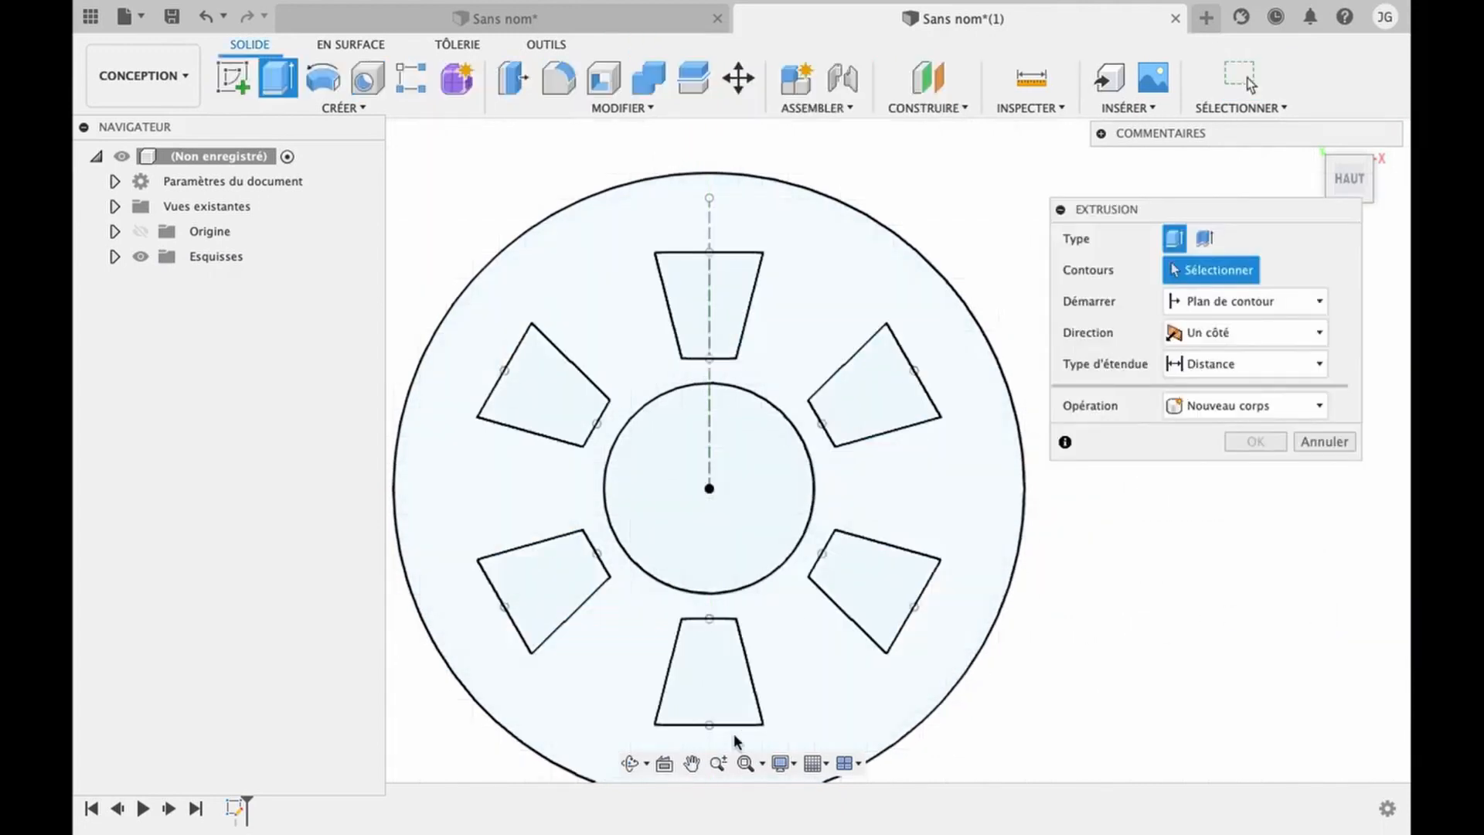
pyautogui.click(630, 764)
pyautogui.moveTo(672, 670)
pyautogui.mouseDown()
pyautogui.moveTo(679, 572)
pyautogui.moveTo(761, 563)
pyautogui.mouseUp()
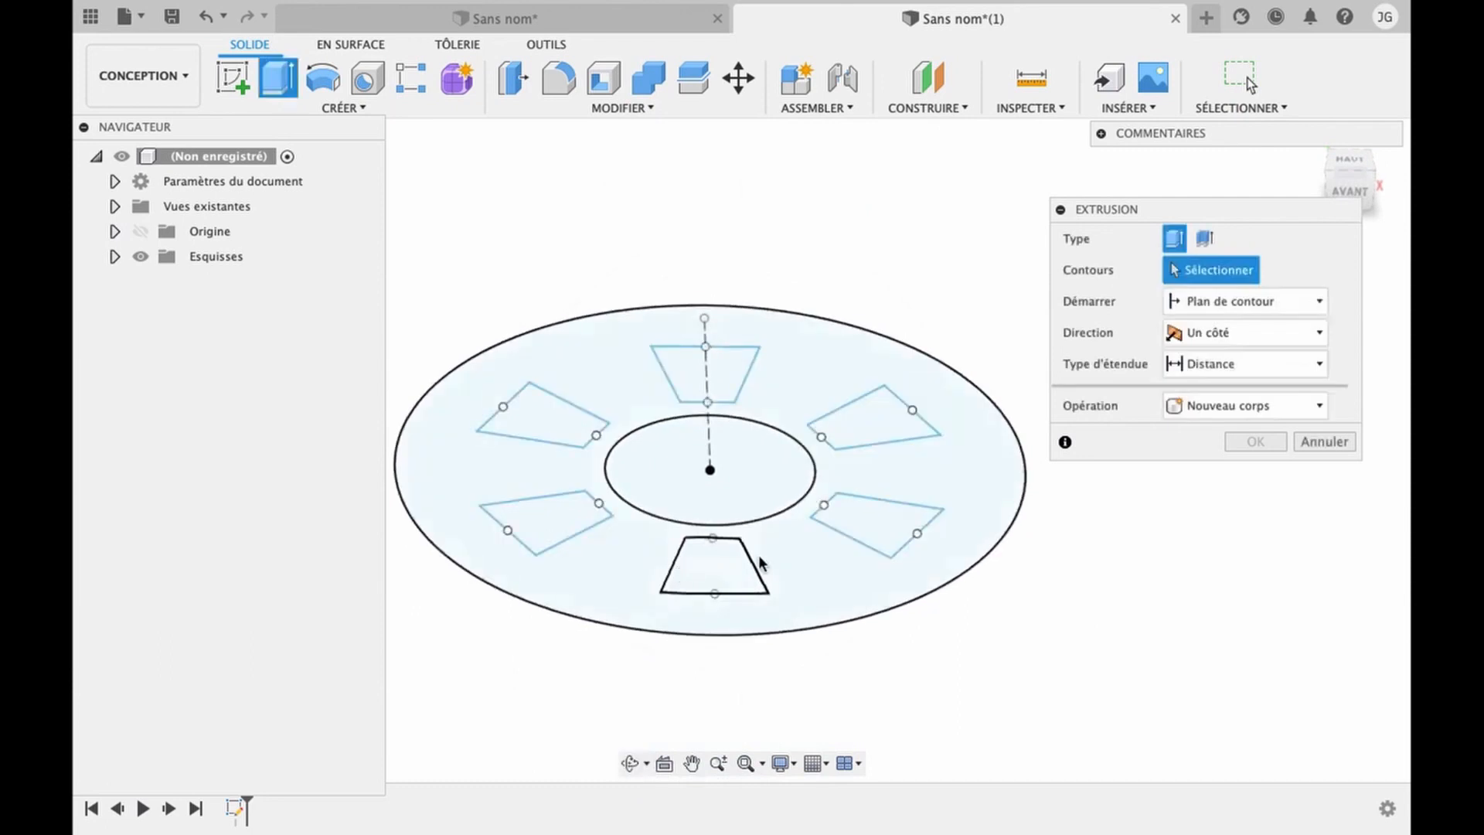
pyautogui.click(771, 561)
pyautogui.moveTo(815, 454); pyautogui.dragTo(817, 345)
pyautogui.press('Return')
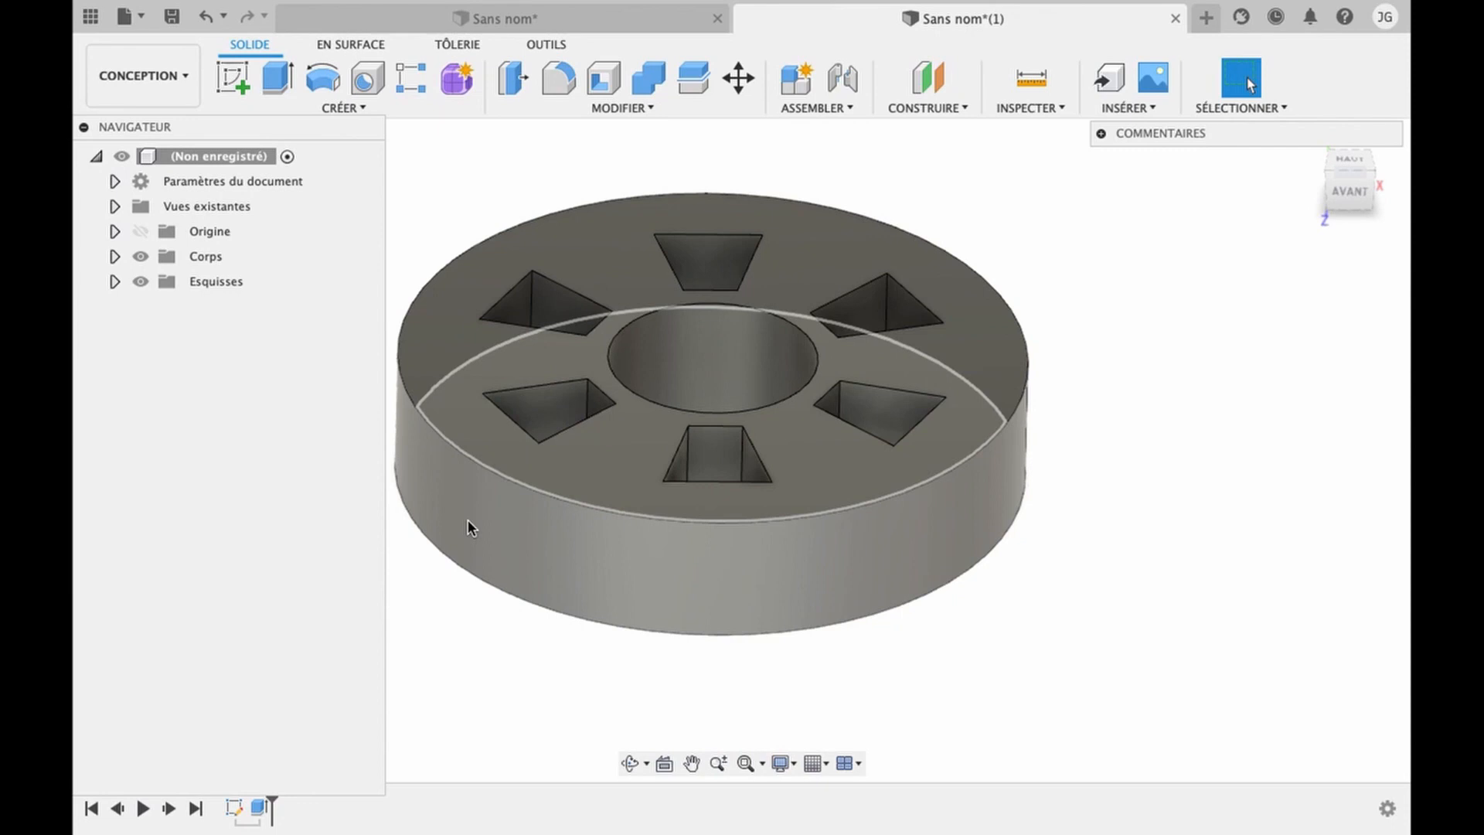
# - Split the ring body into two halves with the vertical YZ origin plane through its center
pyautogui.click(690, 83)
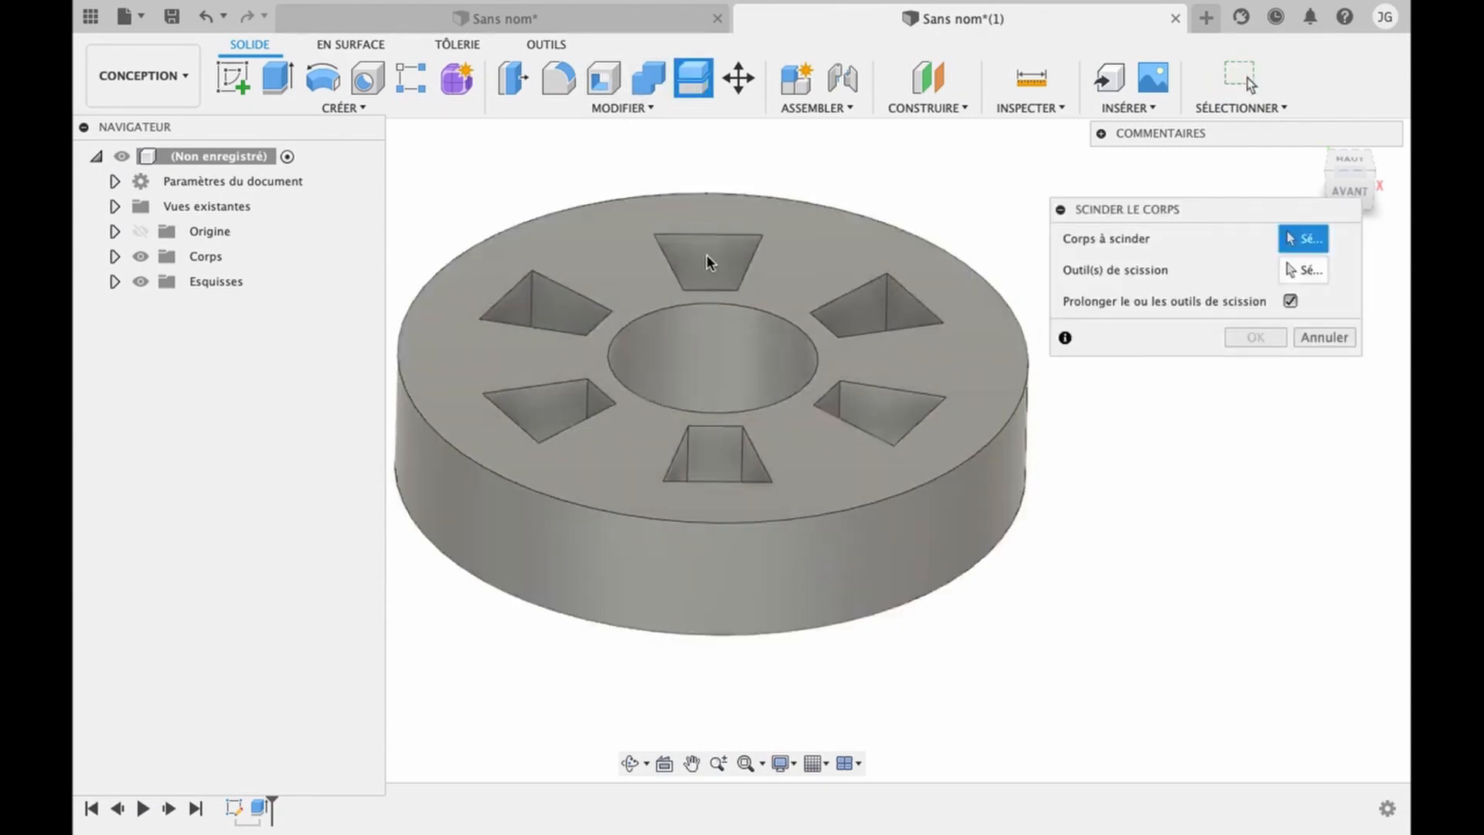
pyautogui.click(709, 263)
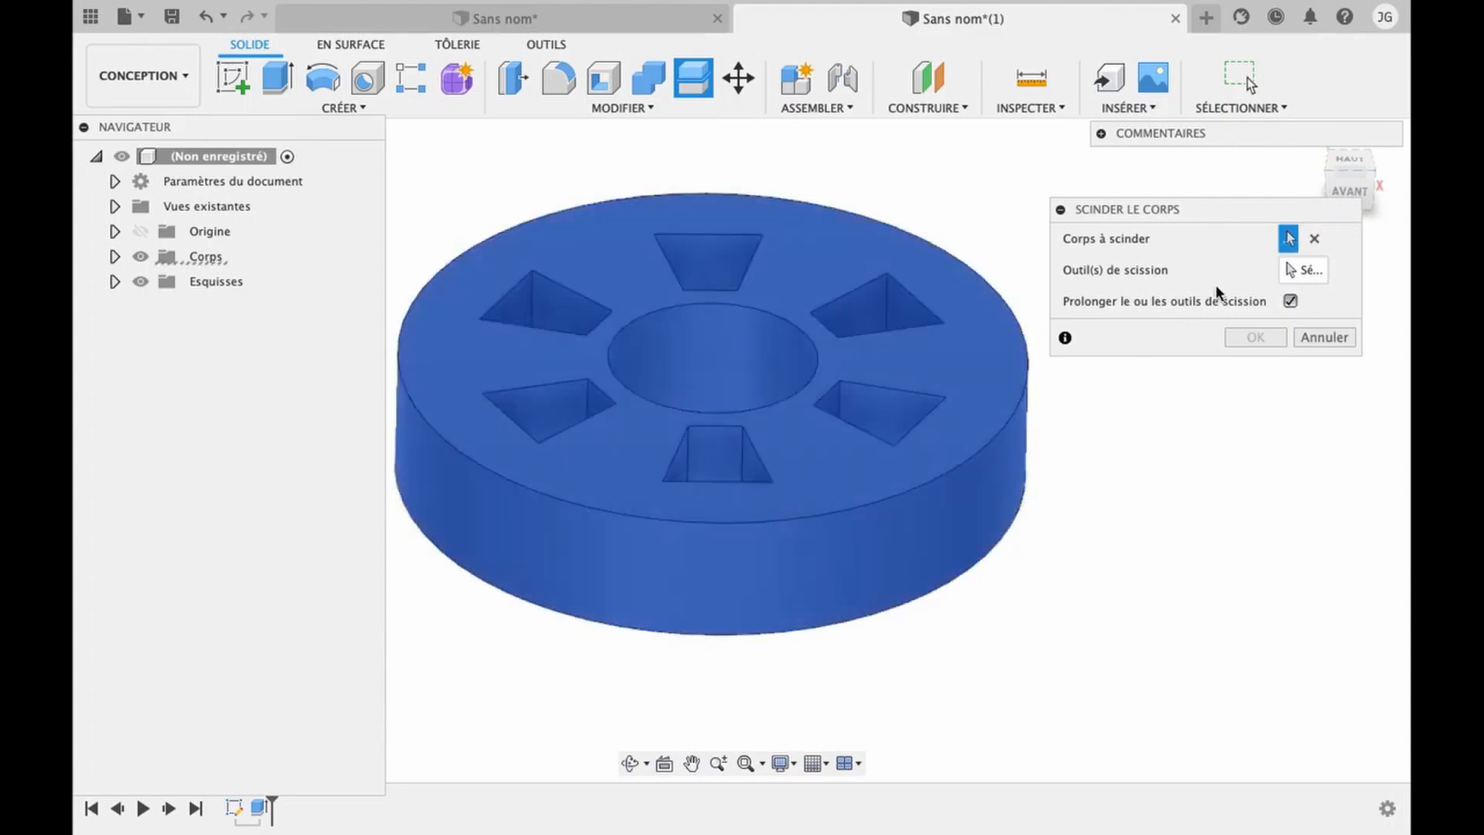
pyautogui.click(1298, 270)
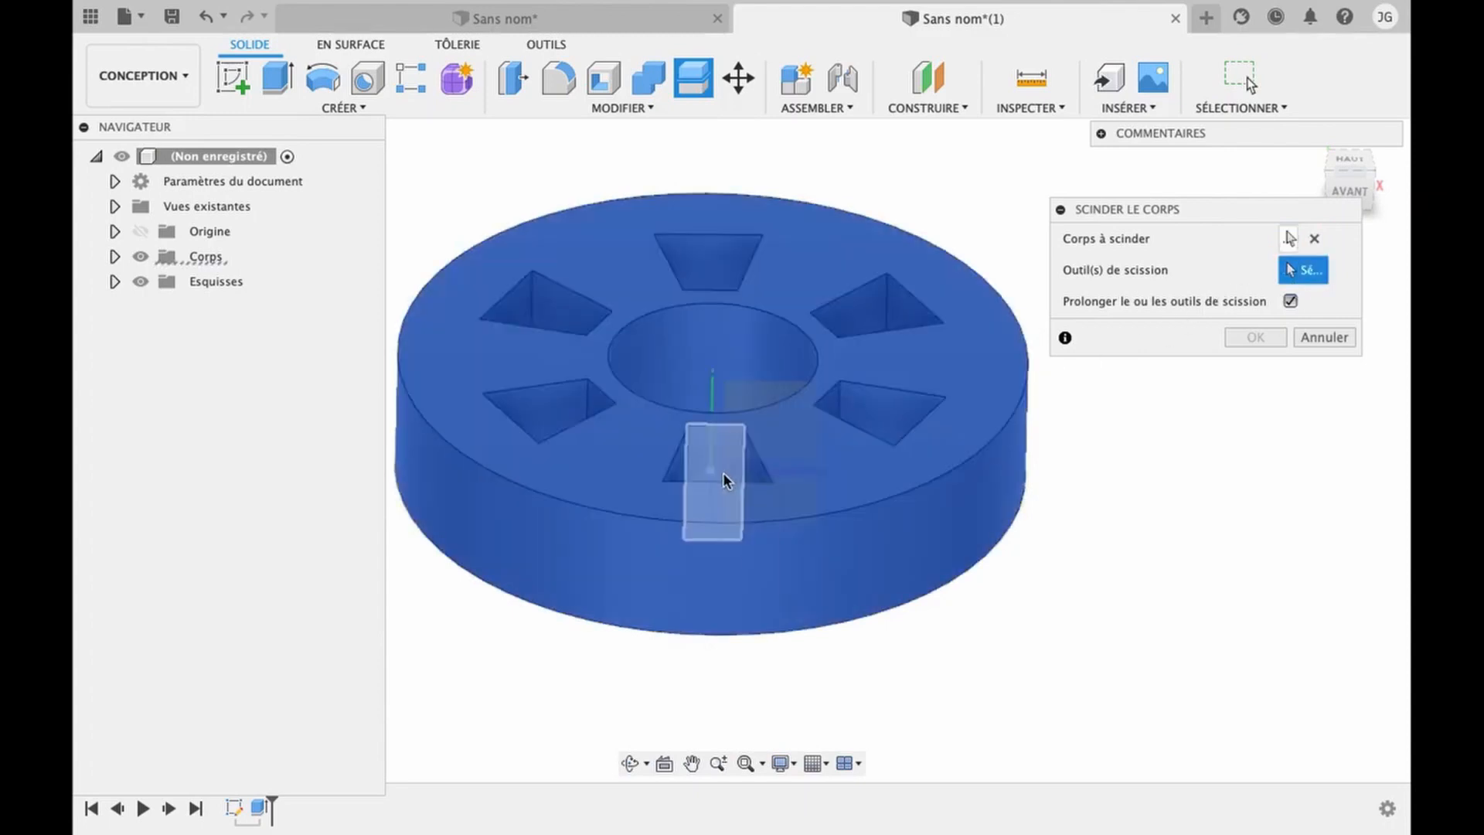
pyautogui.click(630, 764)
pyautogui.moveTo(836, 592); pyautogui.dragTo(782, 596)
pyautogui.press('Escape')
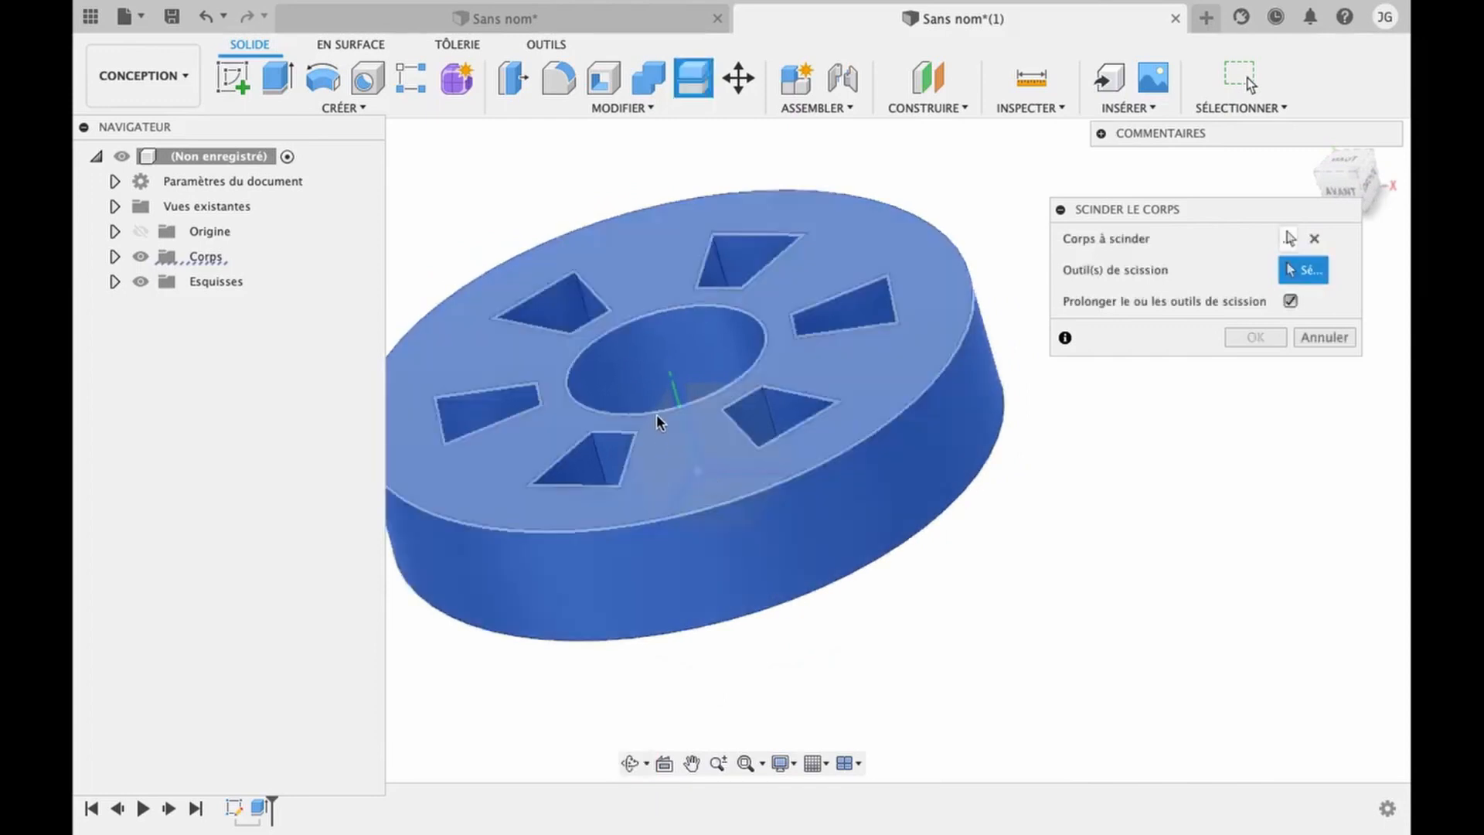
pyautogui.click(663, 405)
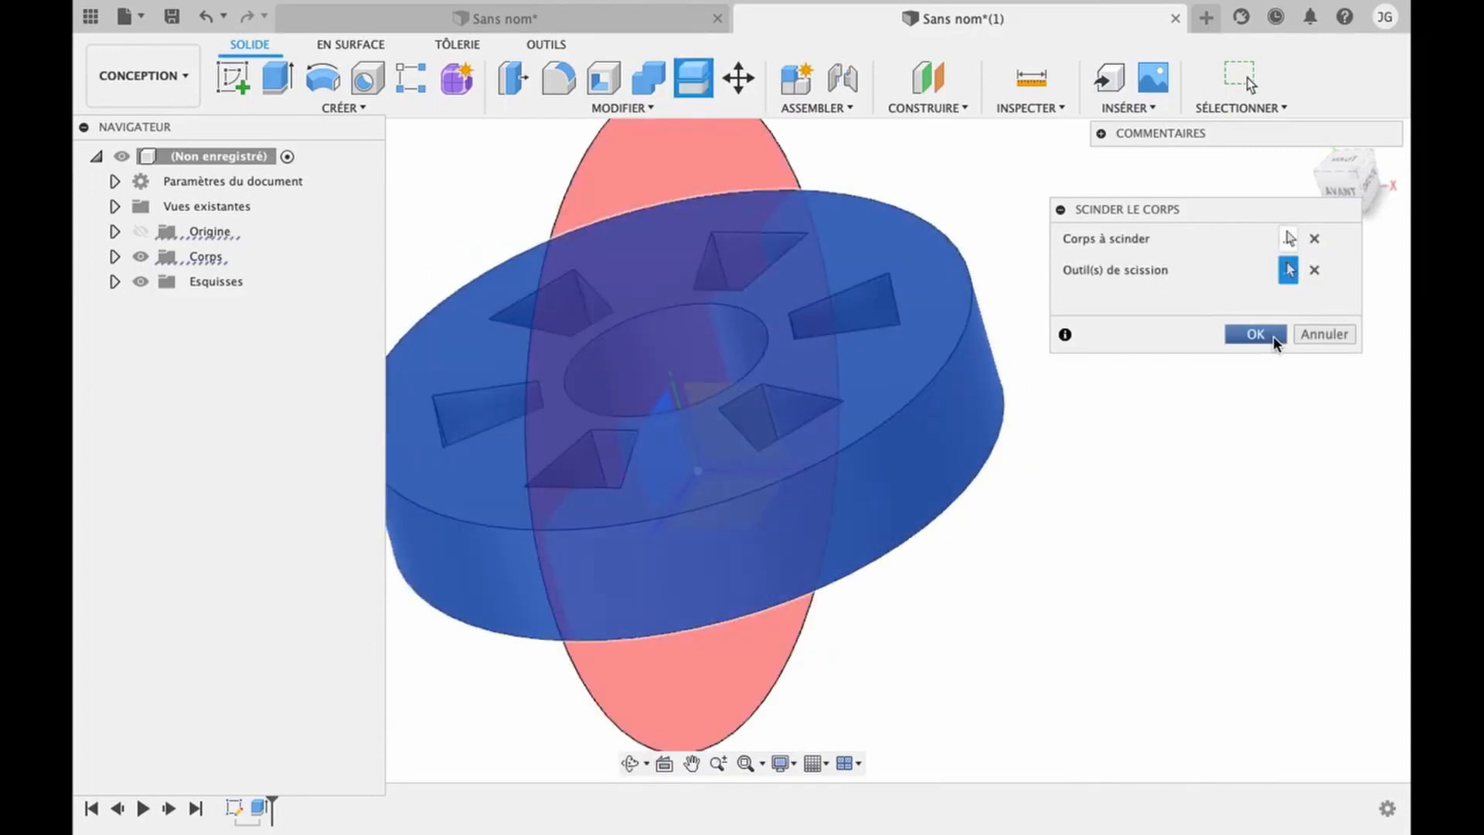
pyautogui.click(1256, 335)
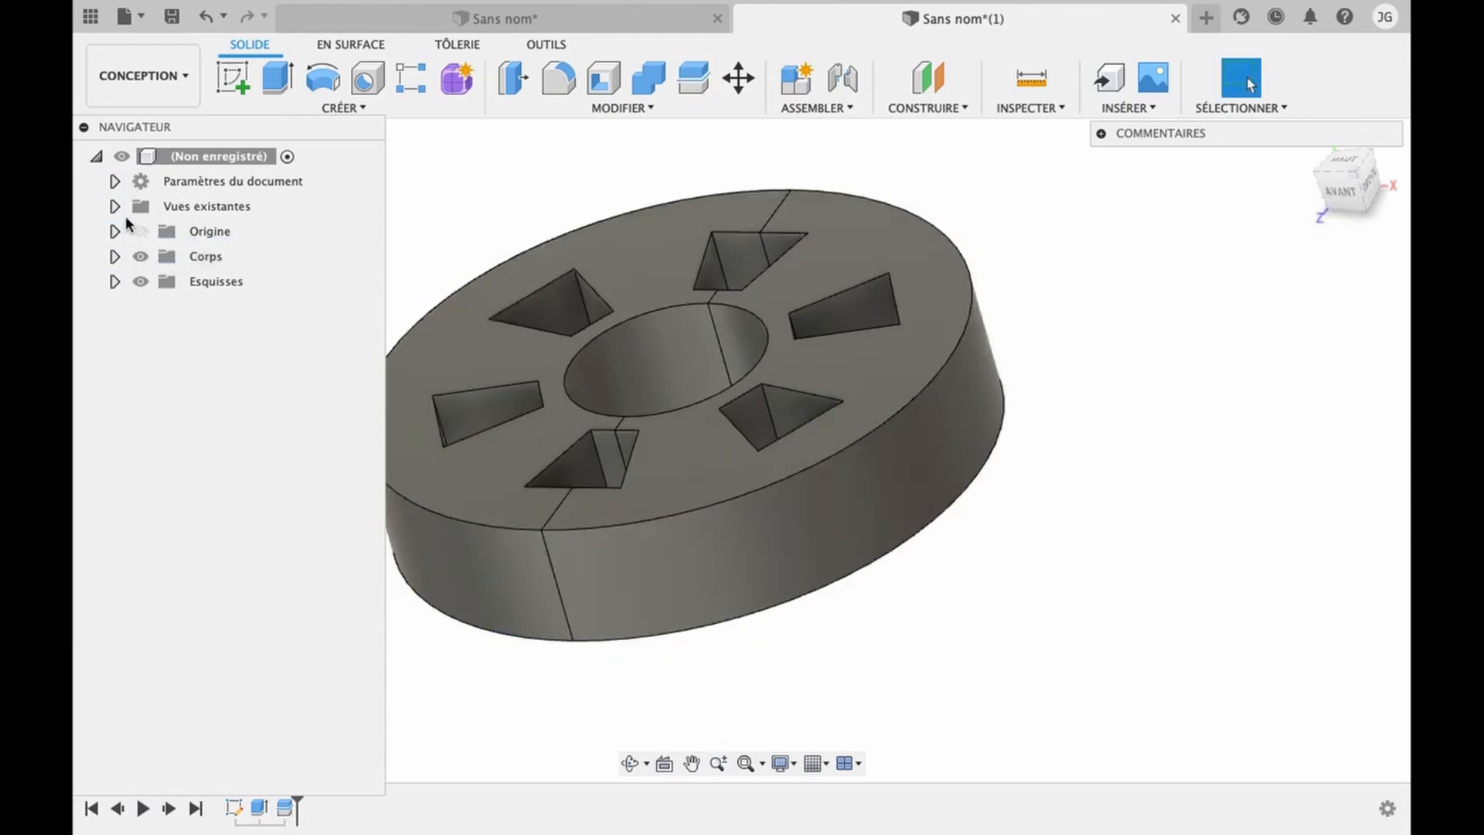
# - Check each split half by toggling visibility, leaving Corps1 shown and Corps2 hidden
pyautogui.click(114, 256)
pyautogui.click(161, 283)
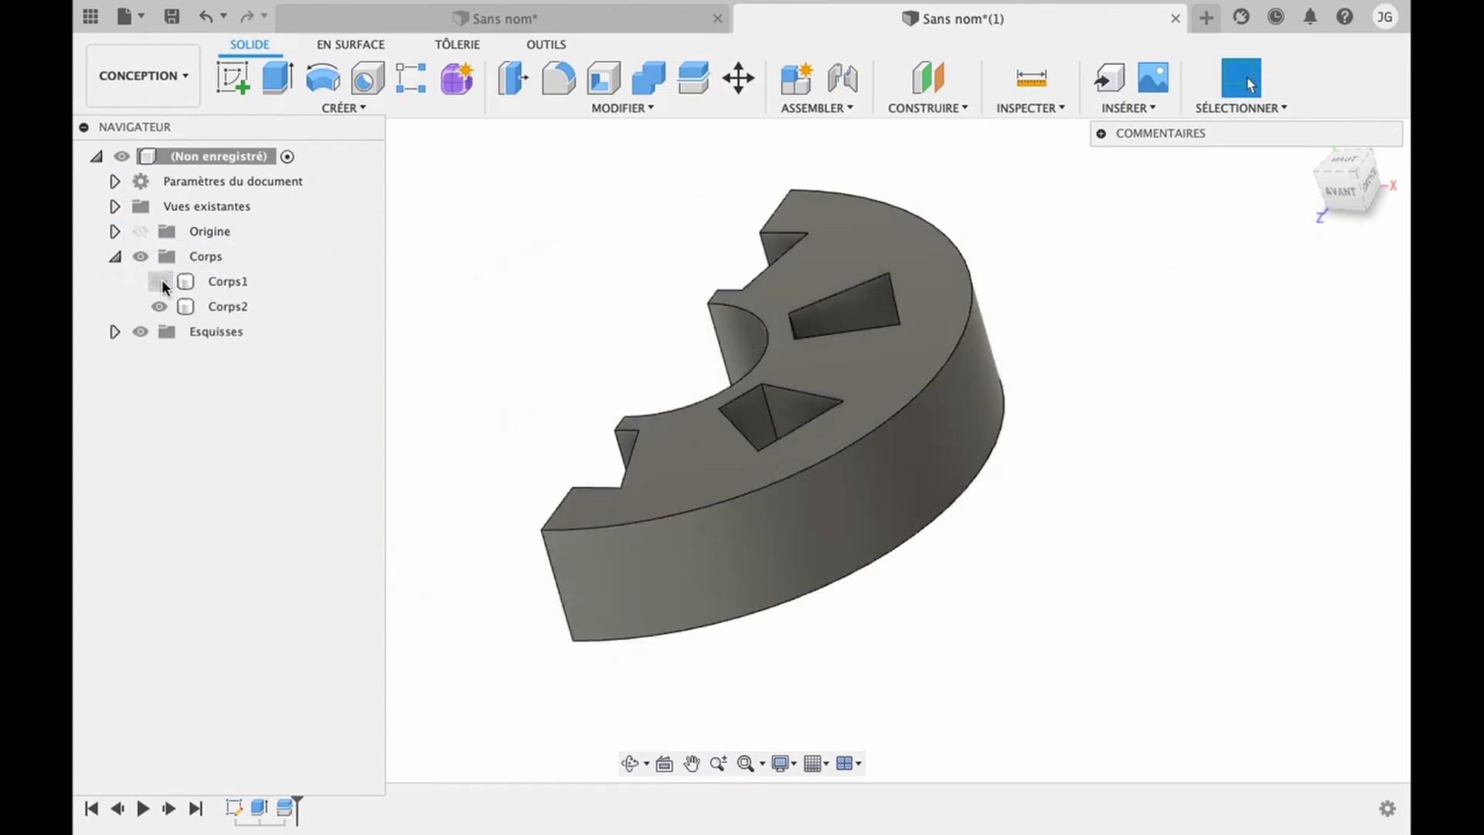
pyautogui.click(159, 281)
pyautogui.click(159, 306)
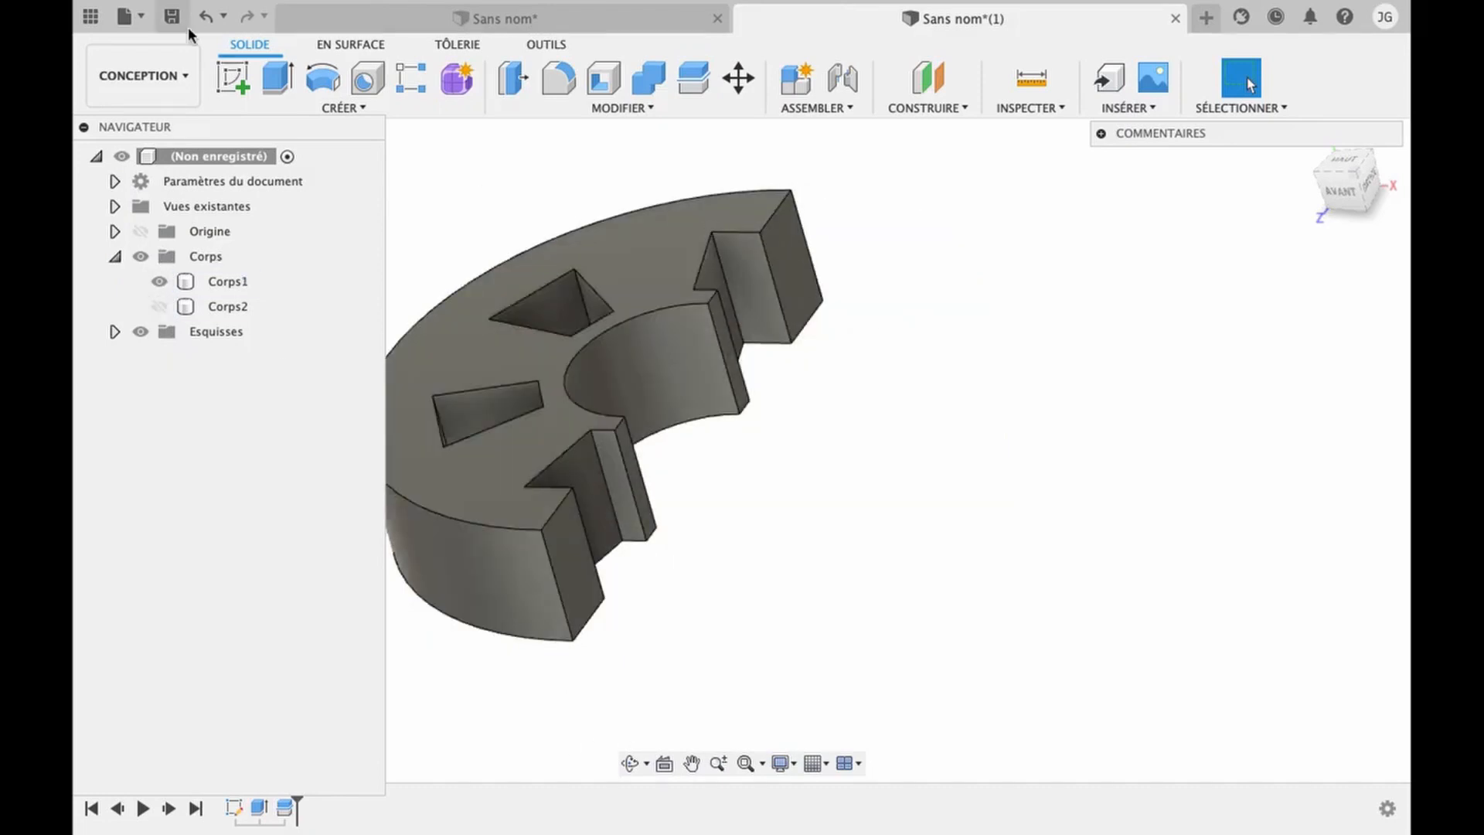
# - Start a sketch on the outer cut face of Corps1 and draw a 4 mm diameter circle centered on its outer vertical edge
pyautogui.click(232, 77)
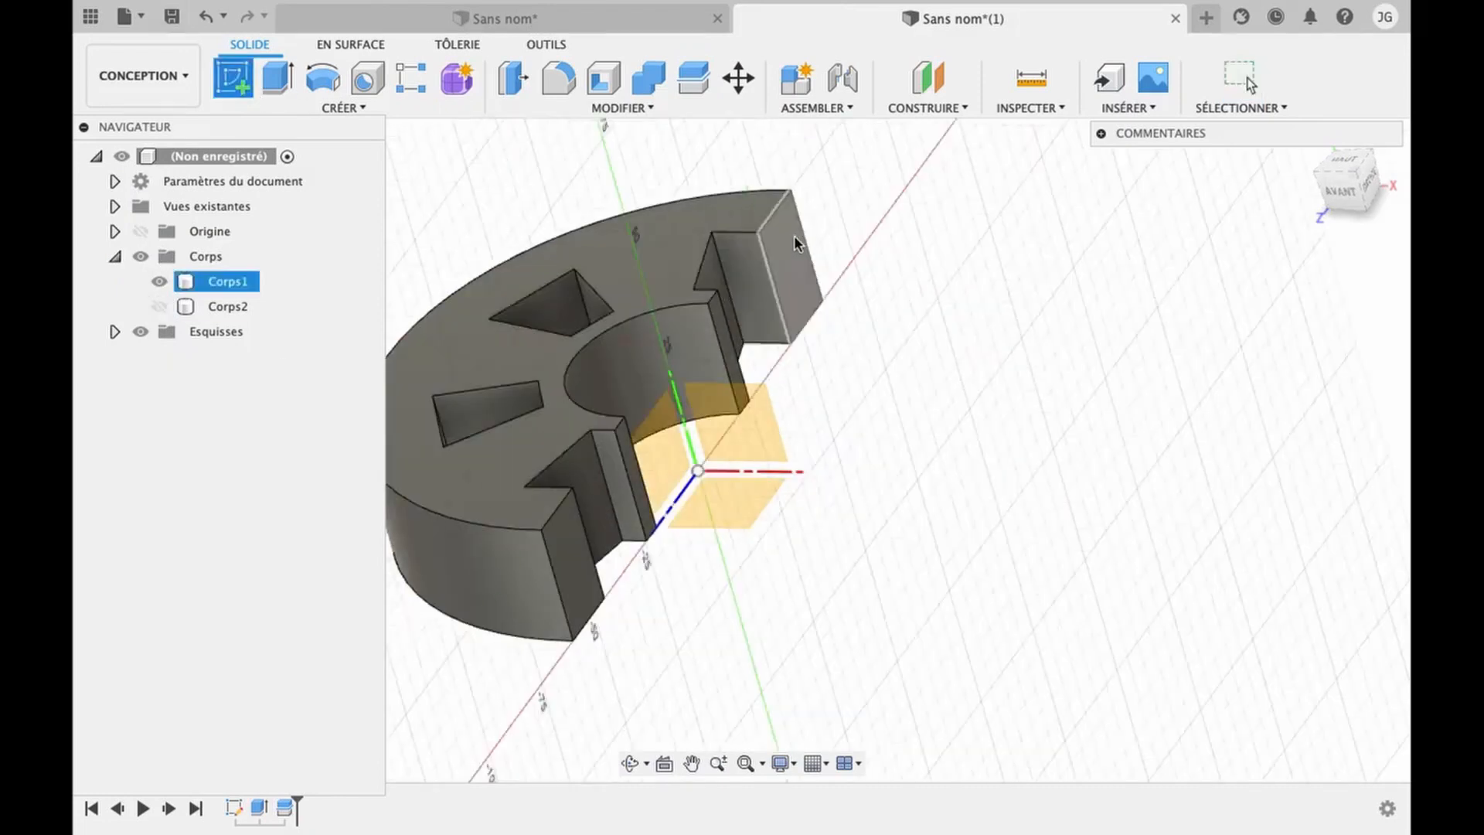
pyautogui.click(792, 260)
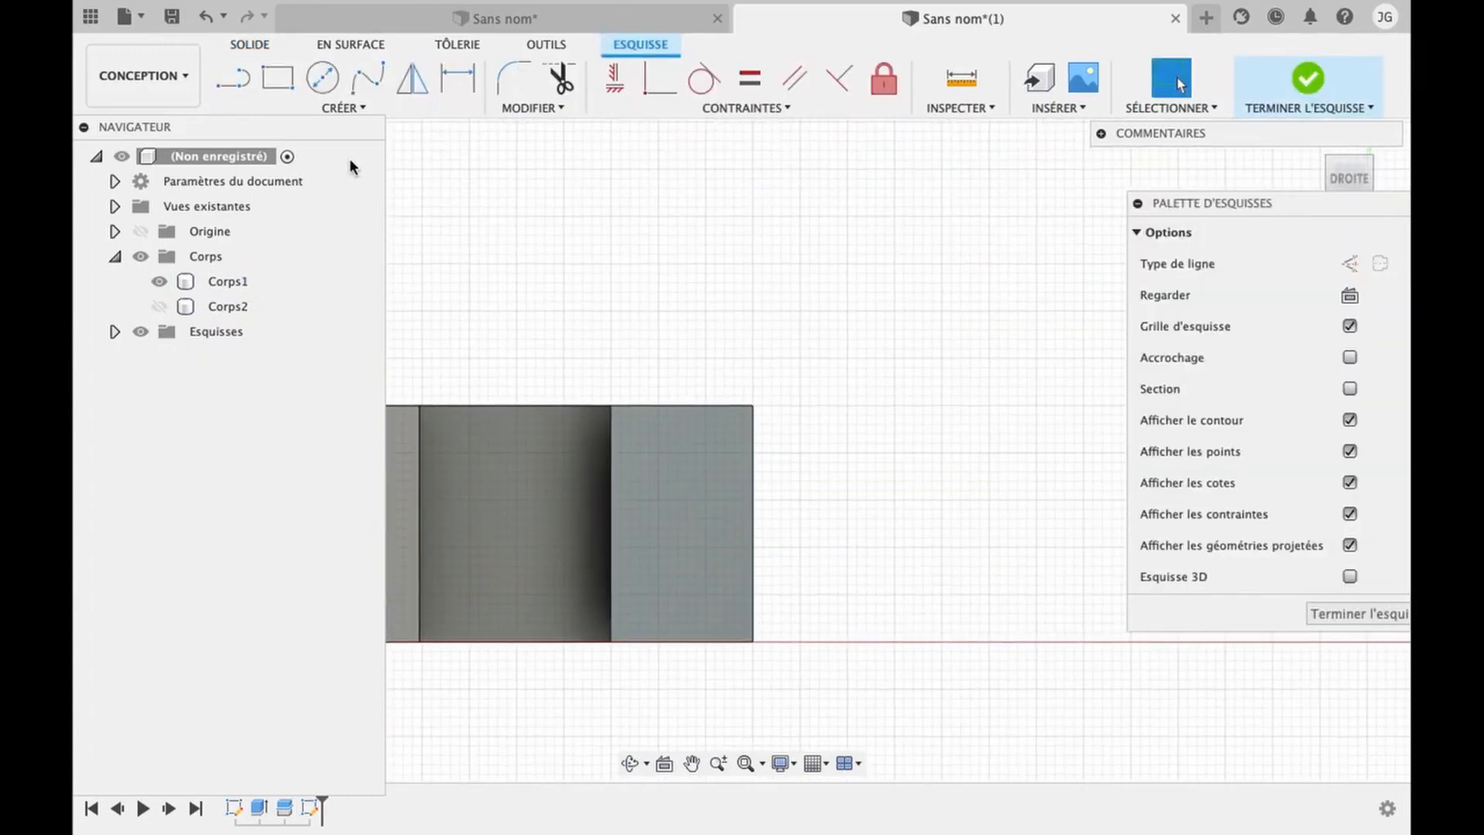
pyautogui.click(325, 83)
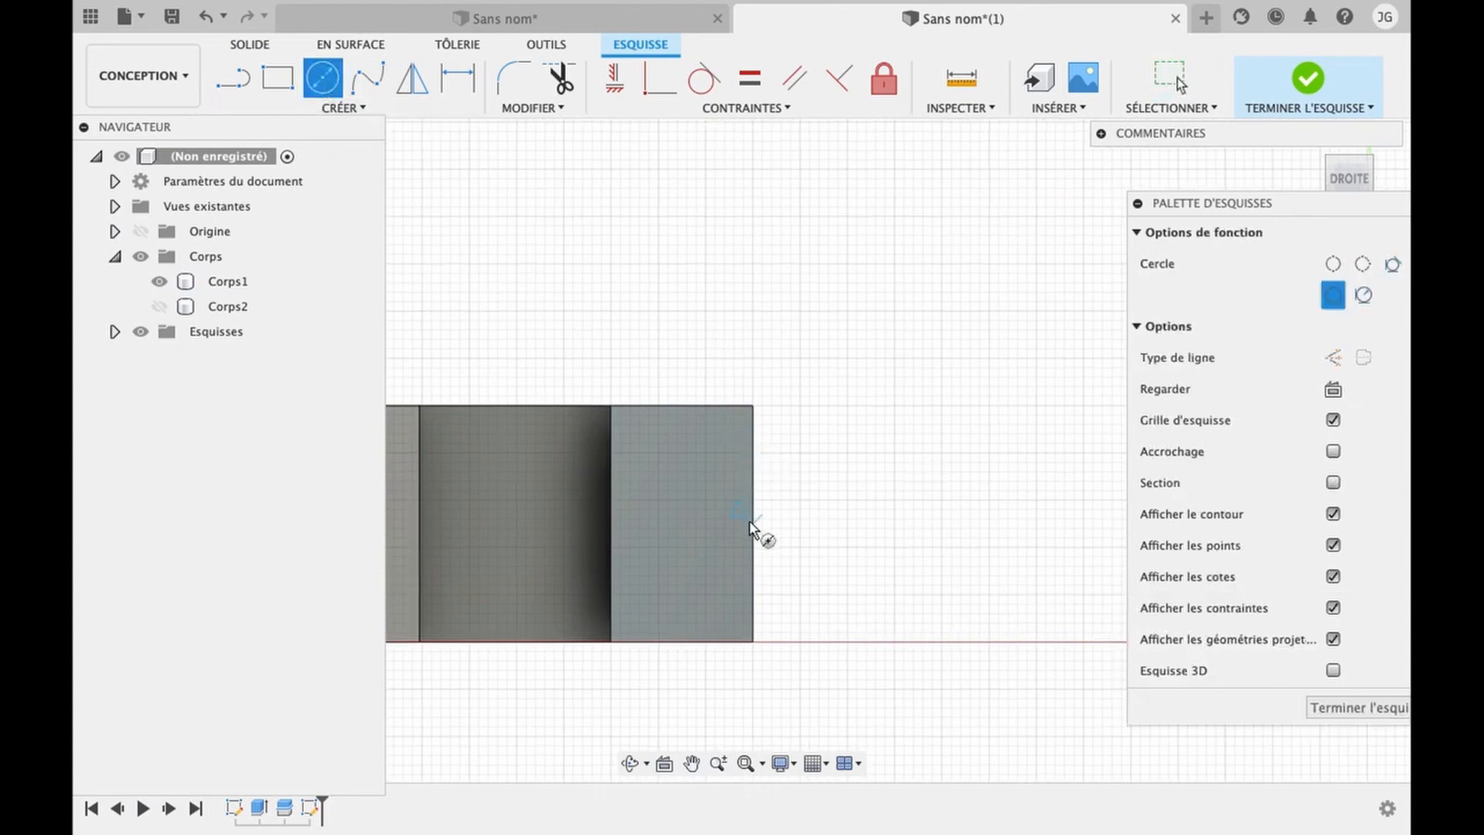
pyautogui.click(754, 454)
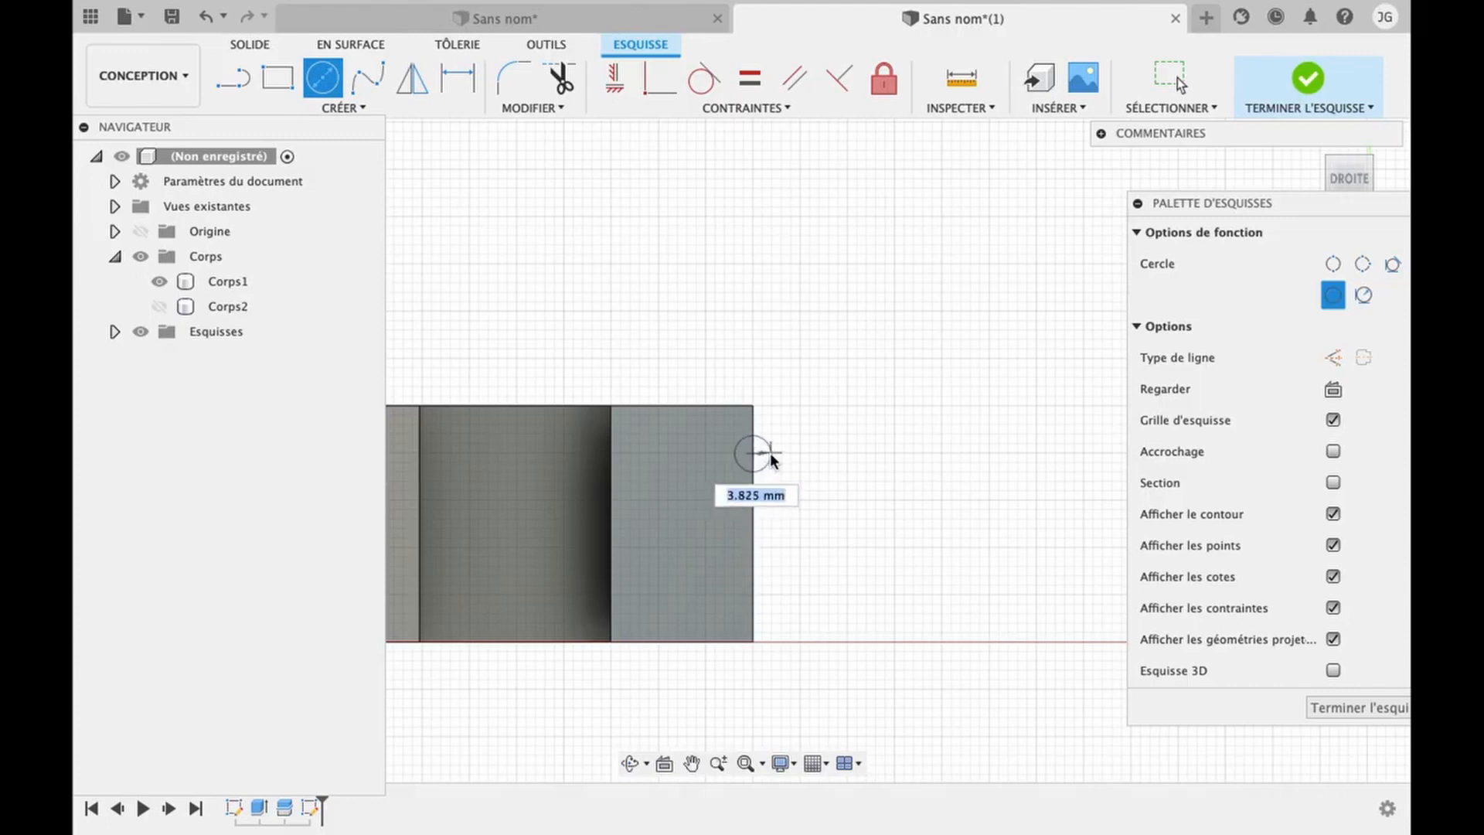
pyautogui.write('4')
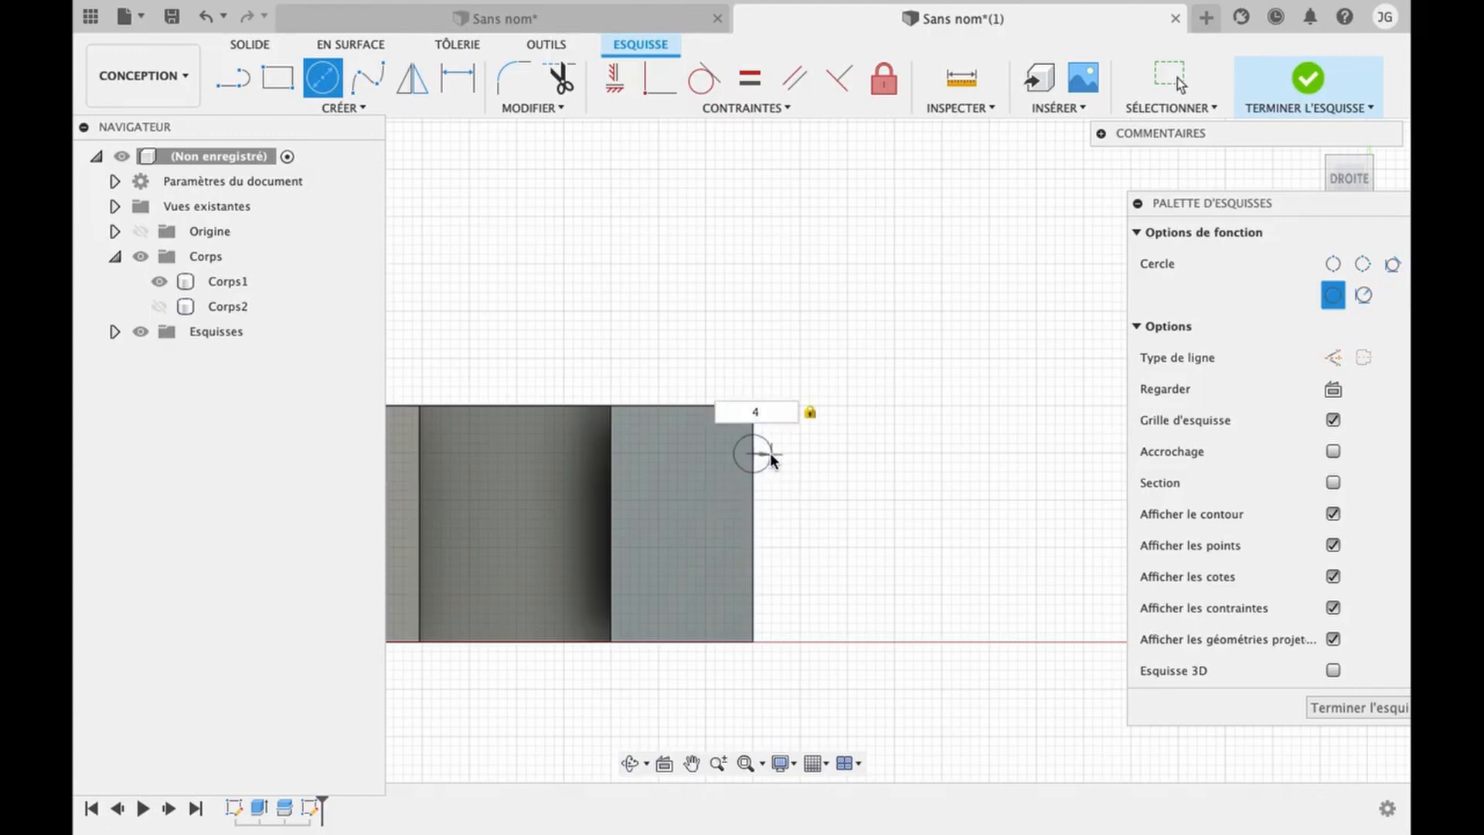
pyautogui.press('Return')
pyautogui.press('Escape')
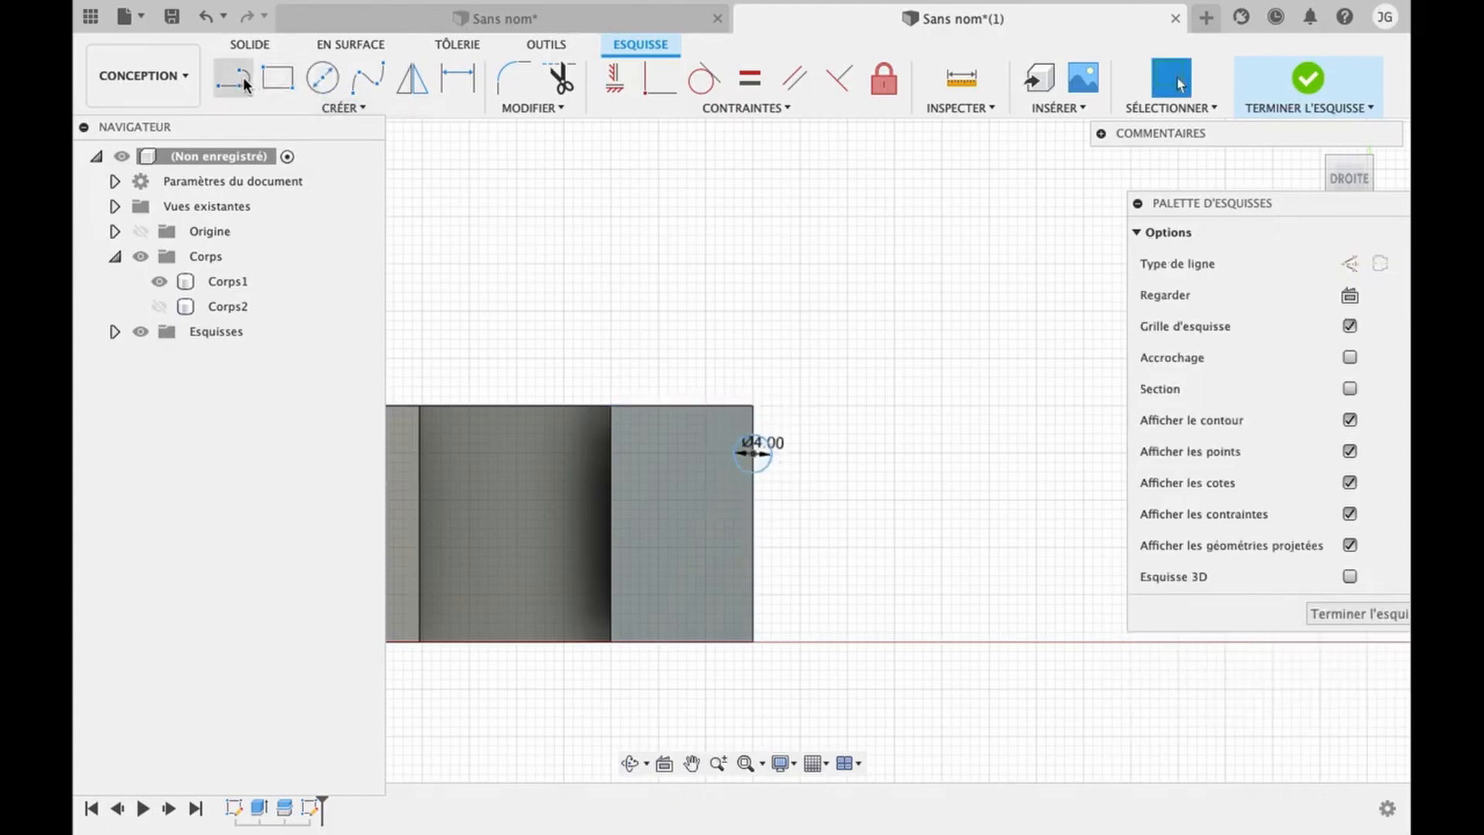
# - Draw a V-shaped notch of two lines below the circle, open at the outer edge, with its lower line about 3.5 mm long
pyautogui.click(244, 84)
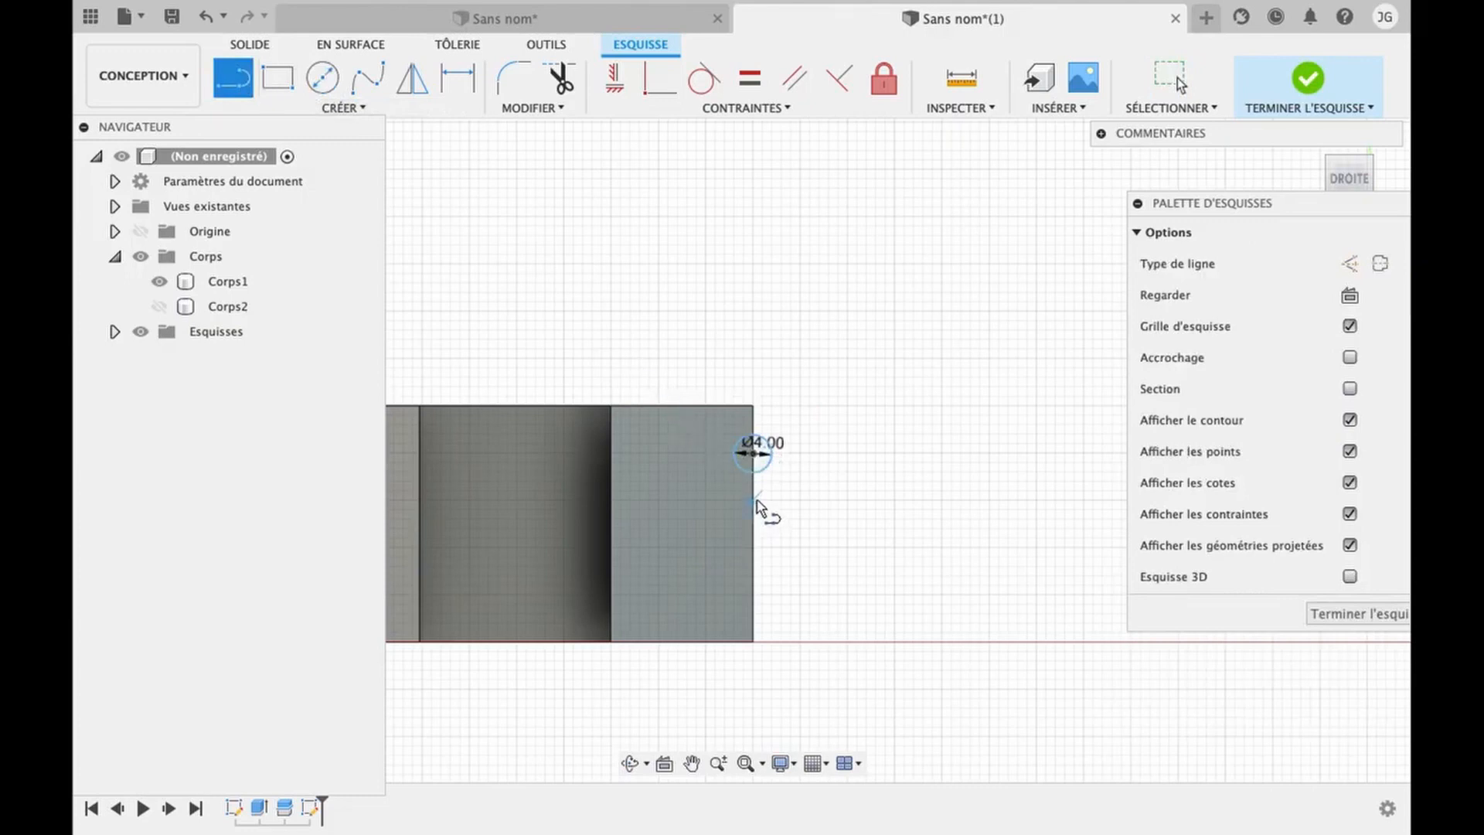
pyautogui.click(755, 501)
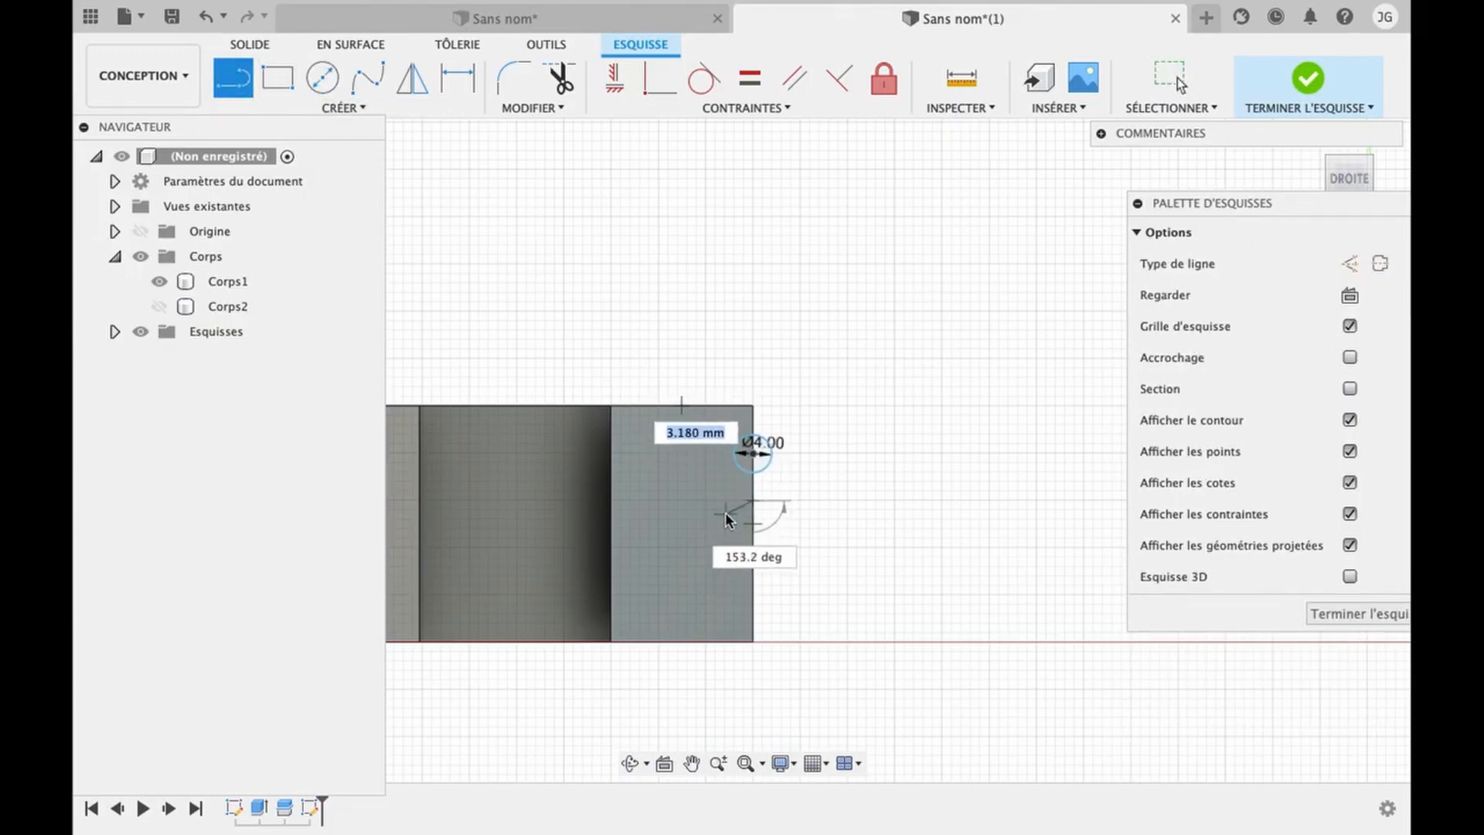
pyautogui.click(726, 526)
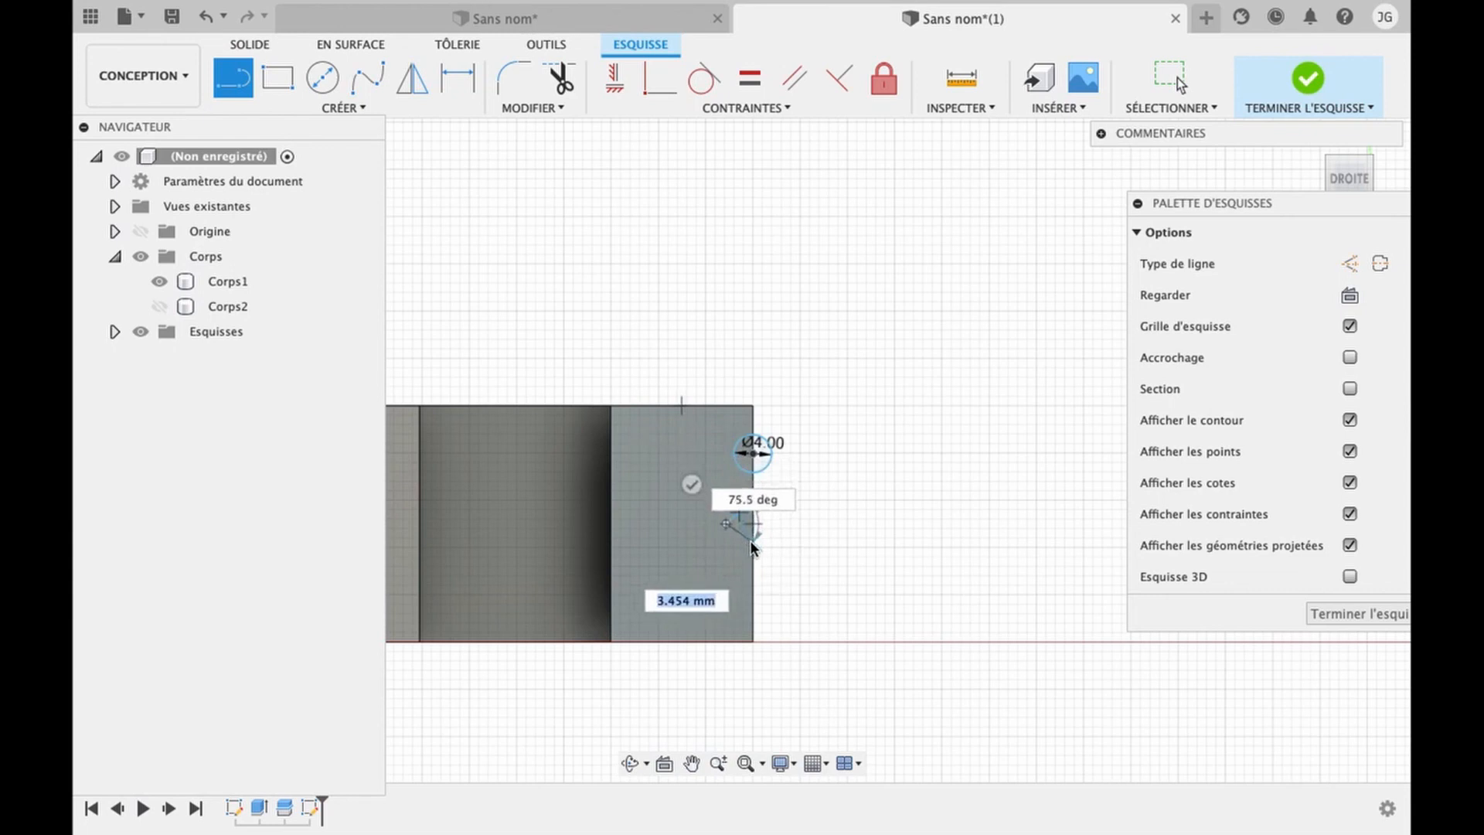
pyautogui.click(753, 542)
pyautogui.press('Escape')
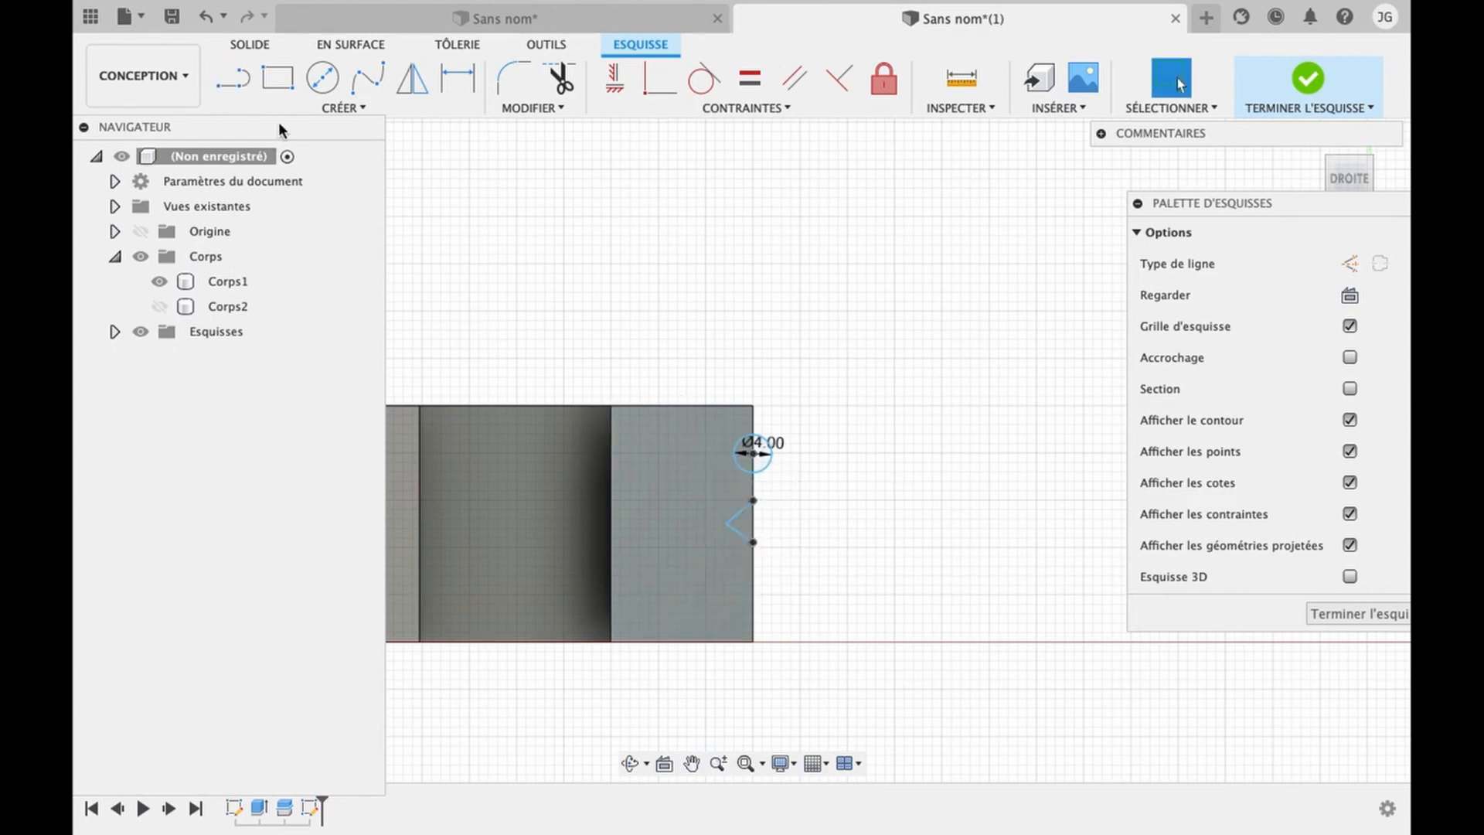
# - Draw a center rectangle about 5.8 mm wide and 3.8 mm high on the outer edge below the V notch
pyautogui.click(317, 106)
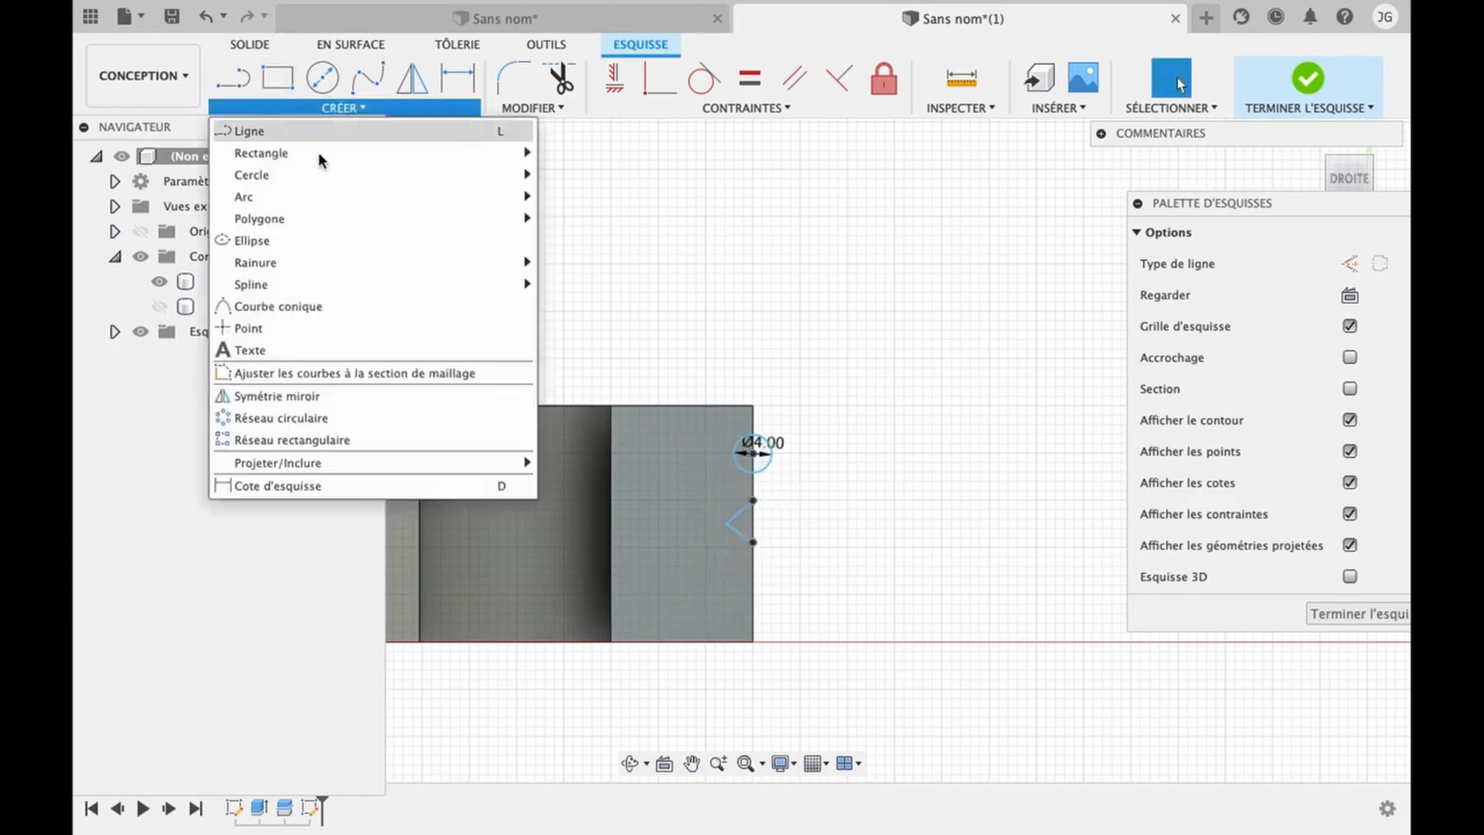
pyautogui.moveTo(464, 153)
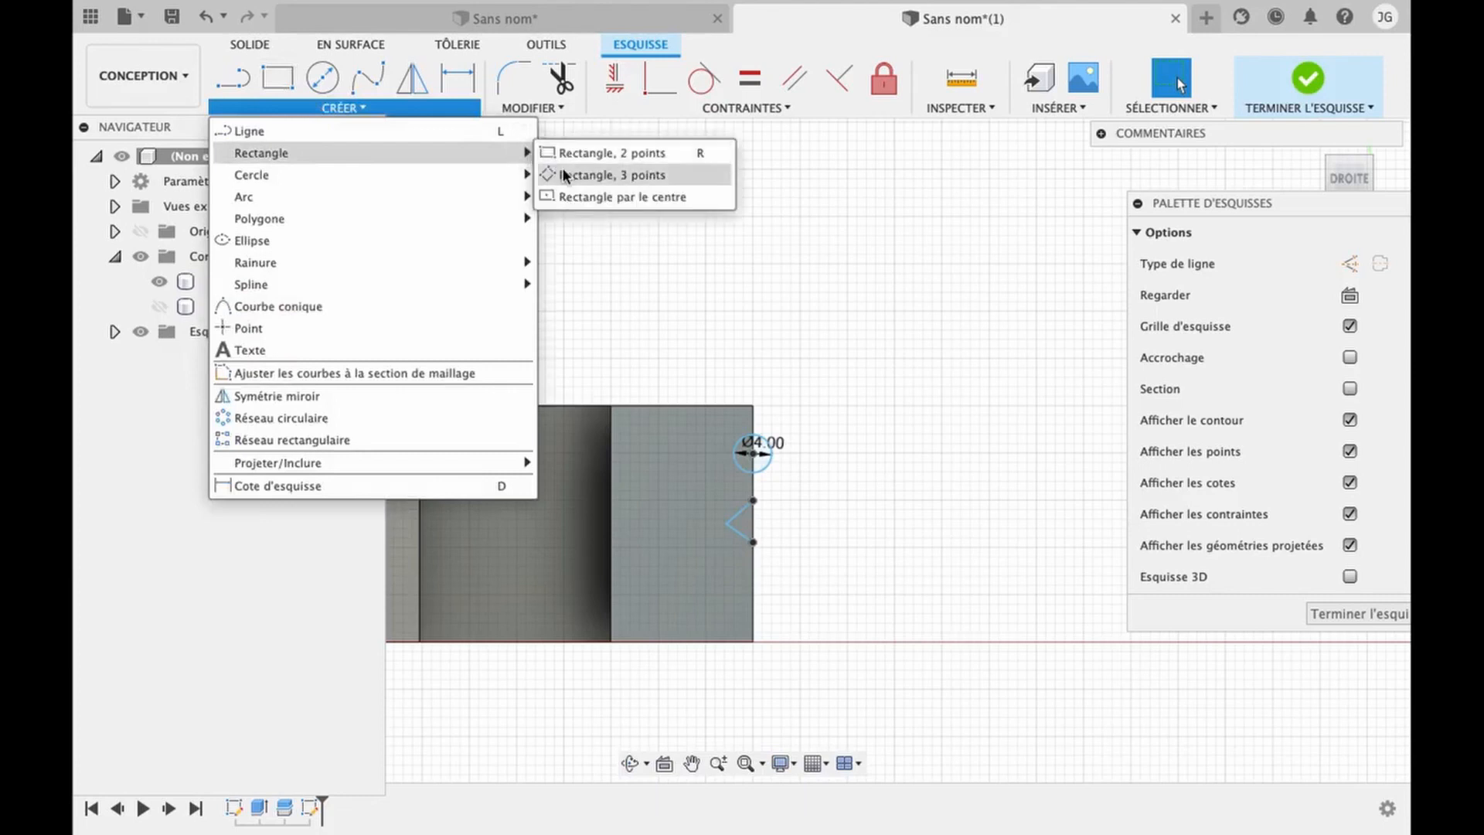
pyautogui.click(559, 195)
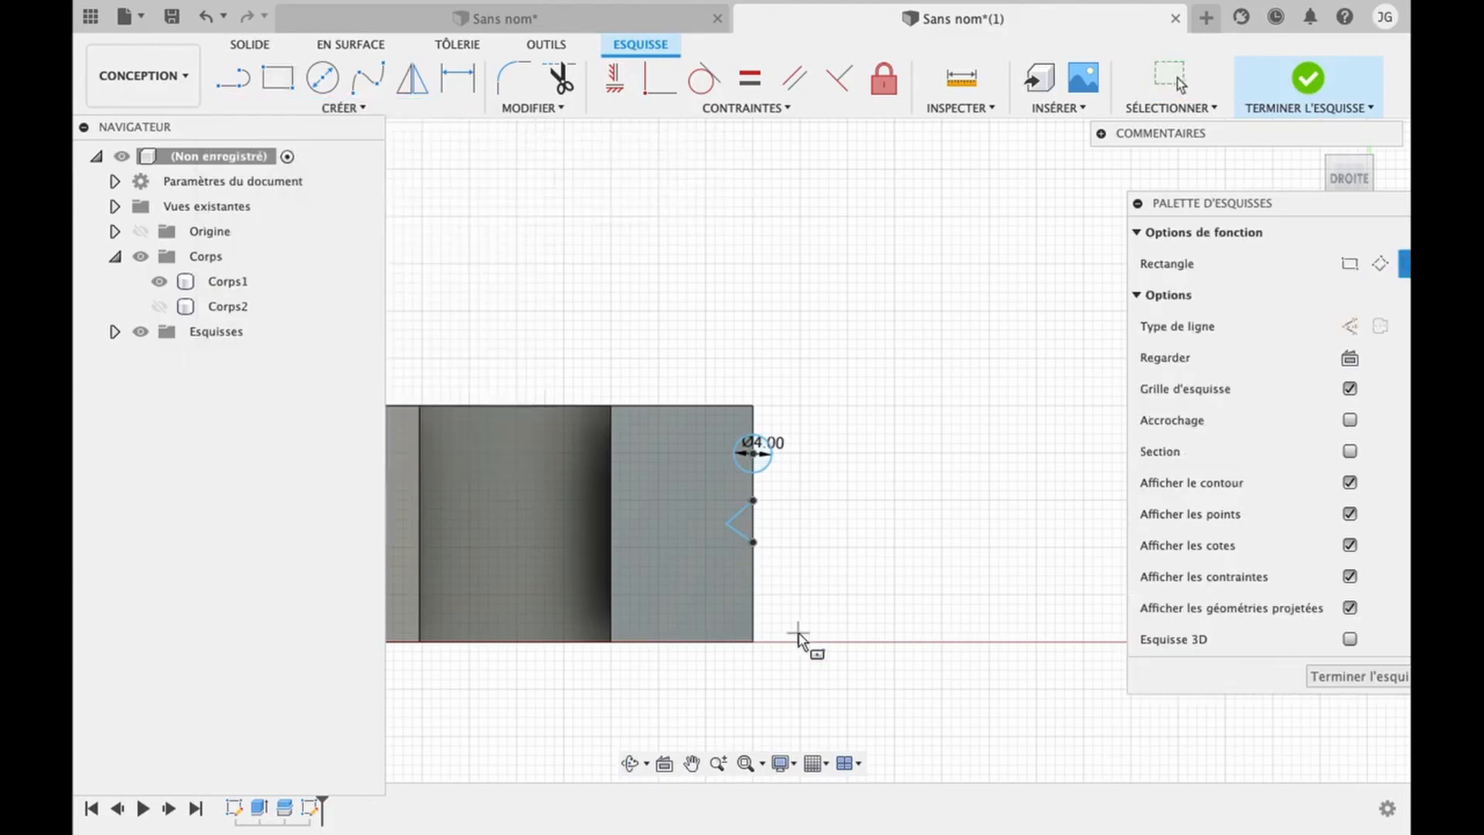
pyautogui.click(747, 592)
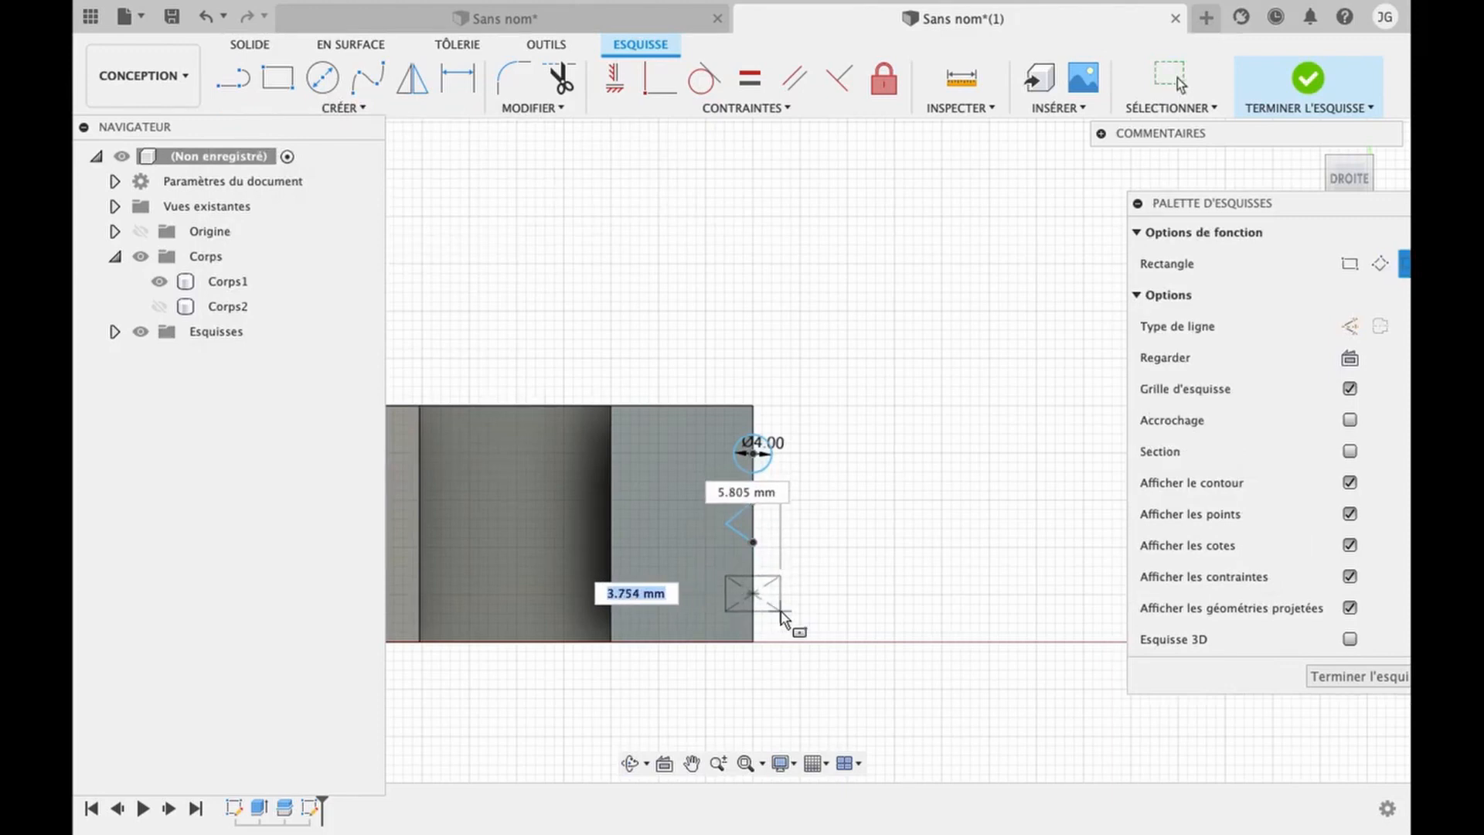
pyautogui.click(779, 610)
pyautogui.press('Escape')
# - Trim the circle and rectangle portions lying outside the body's outer edge and finish the sketch
pyautogui.scroll(5, 820, 395)
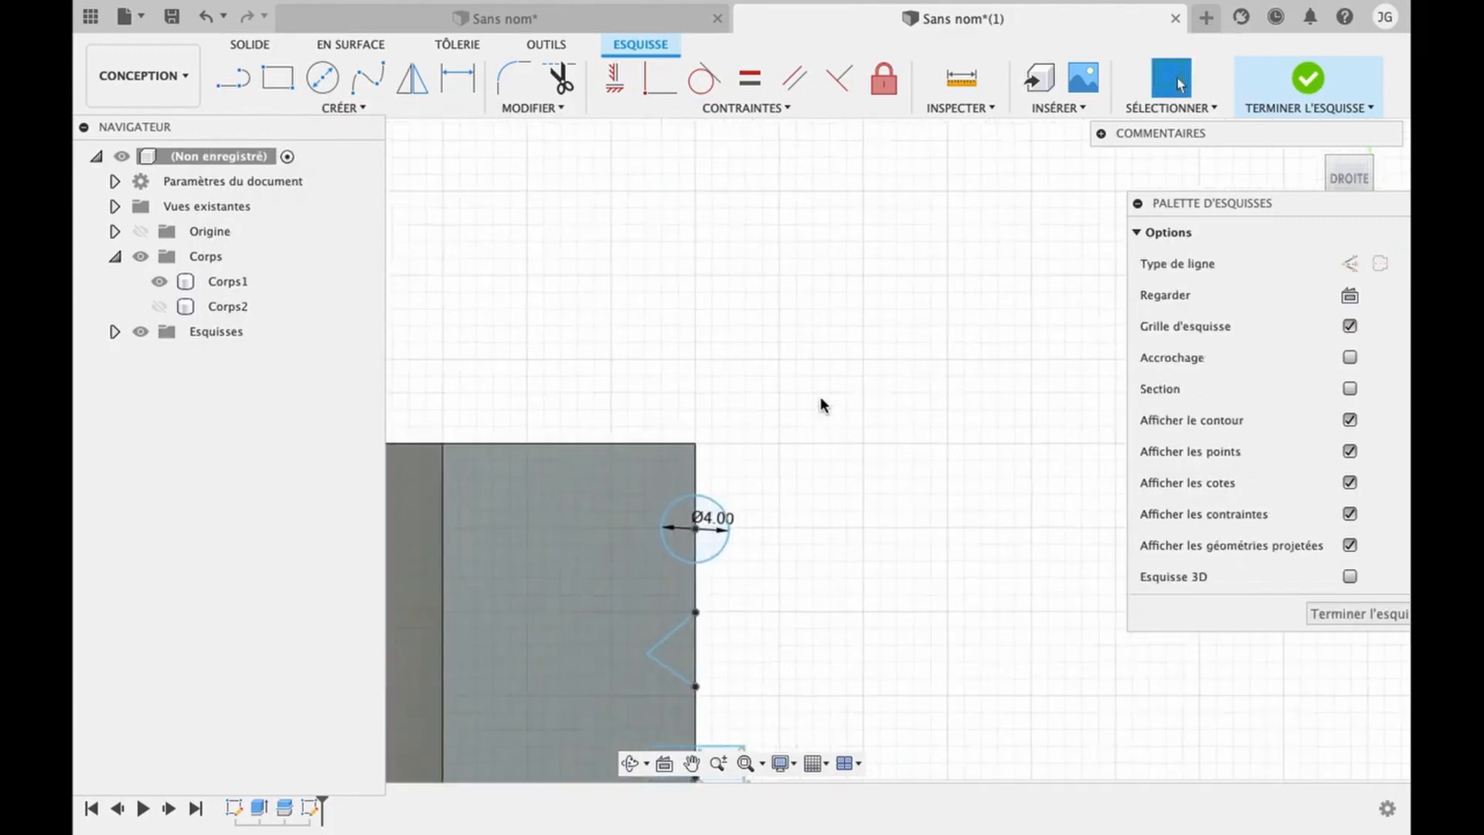
pyautogui.scroll(-3, 819, 396)
pyautogui.press('t')
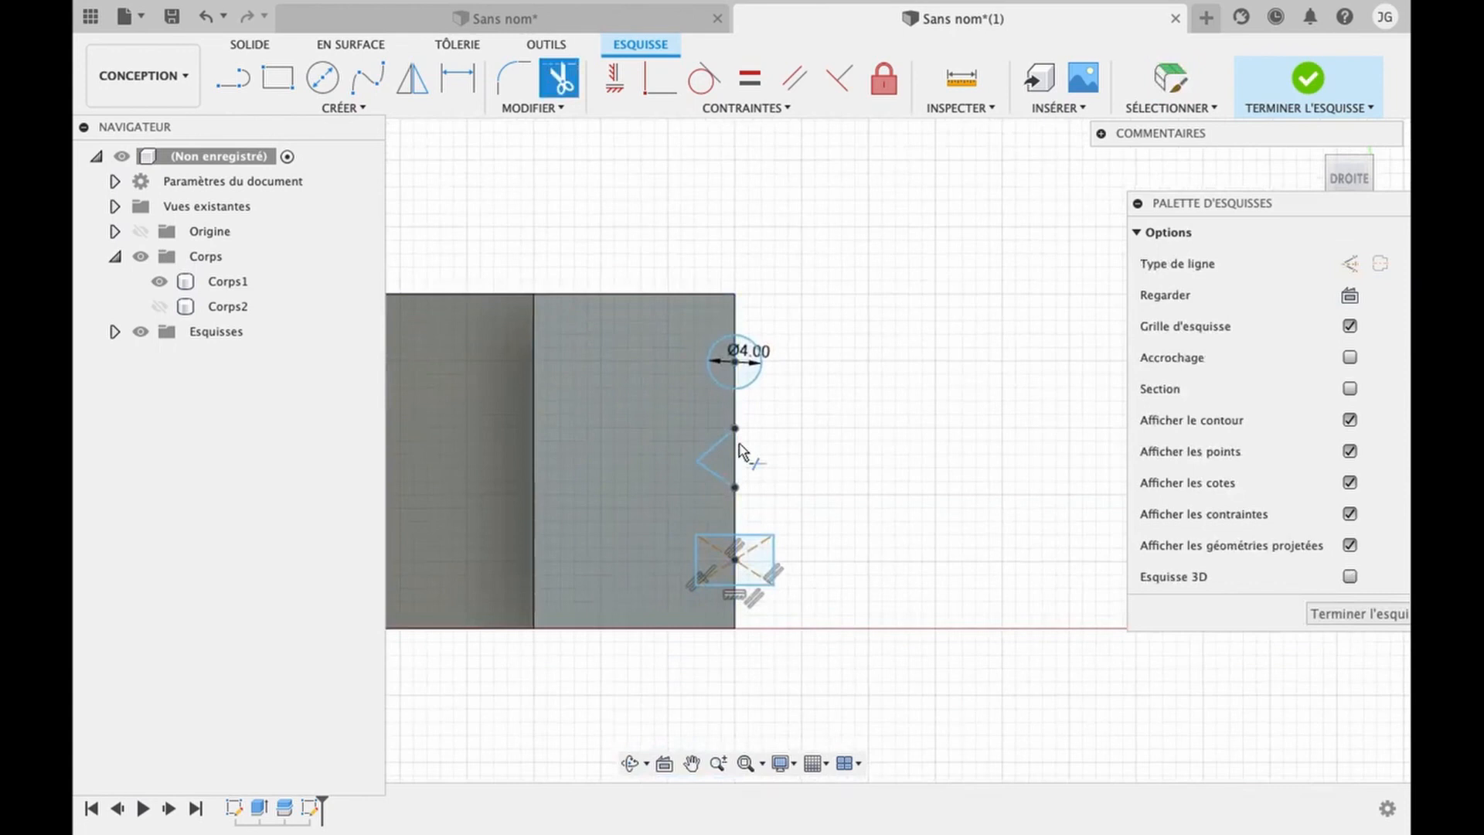
pyautogui.click(759, 371)
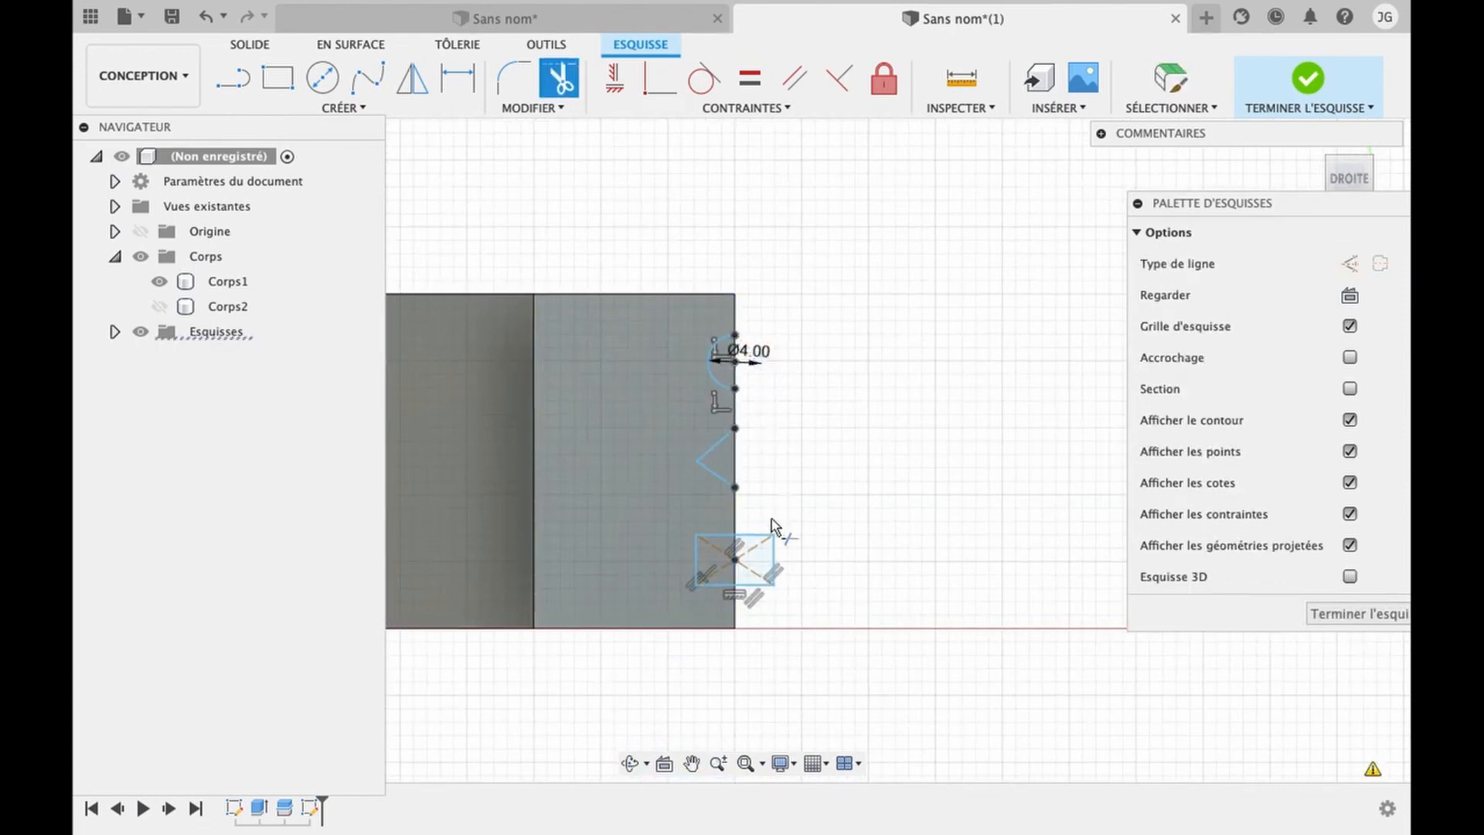
pyautogui.click(758, 535)
pyautogui.click(775, 558)
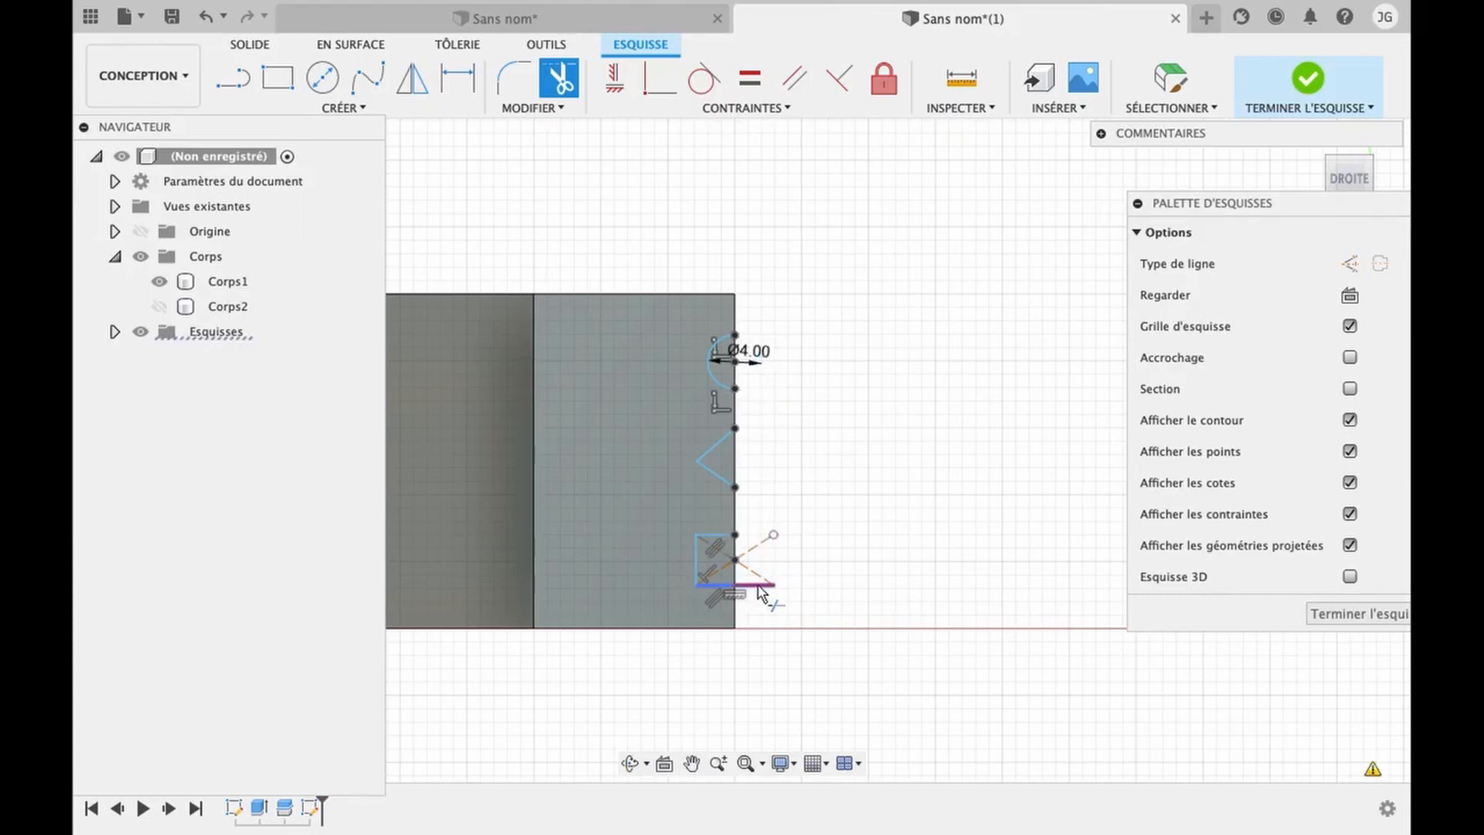
pyautogui.click(758, 586)
pyautogui.click(1312, 611)
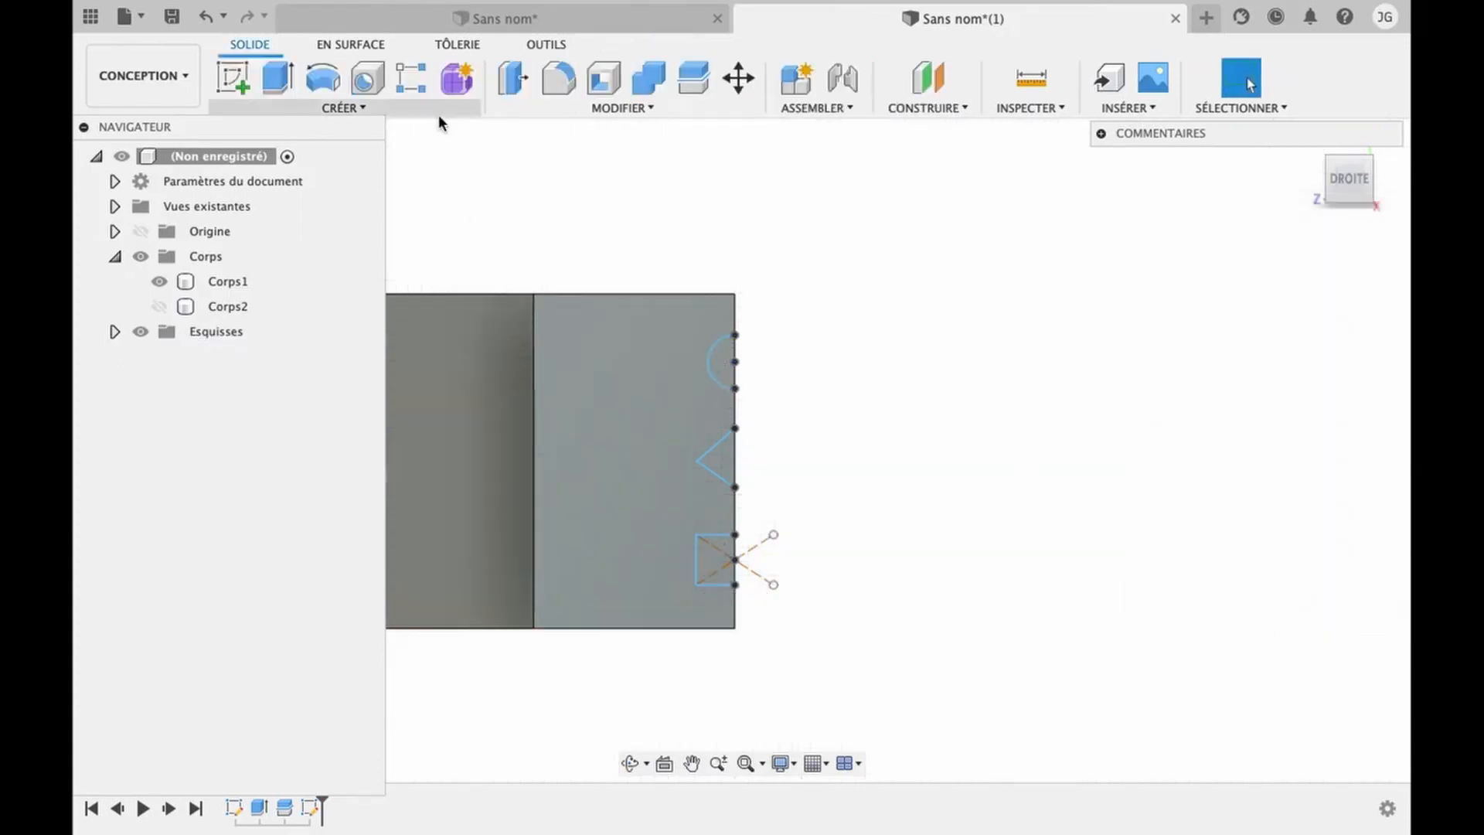
# - Set up a Revolve of the half-circle, triangle and rectangle profiles around the vertical origin axis
pyautogui.click(409, 107)
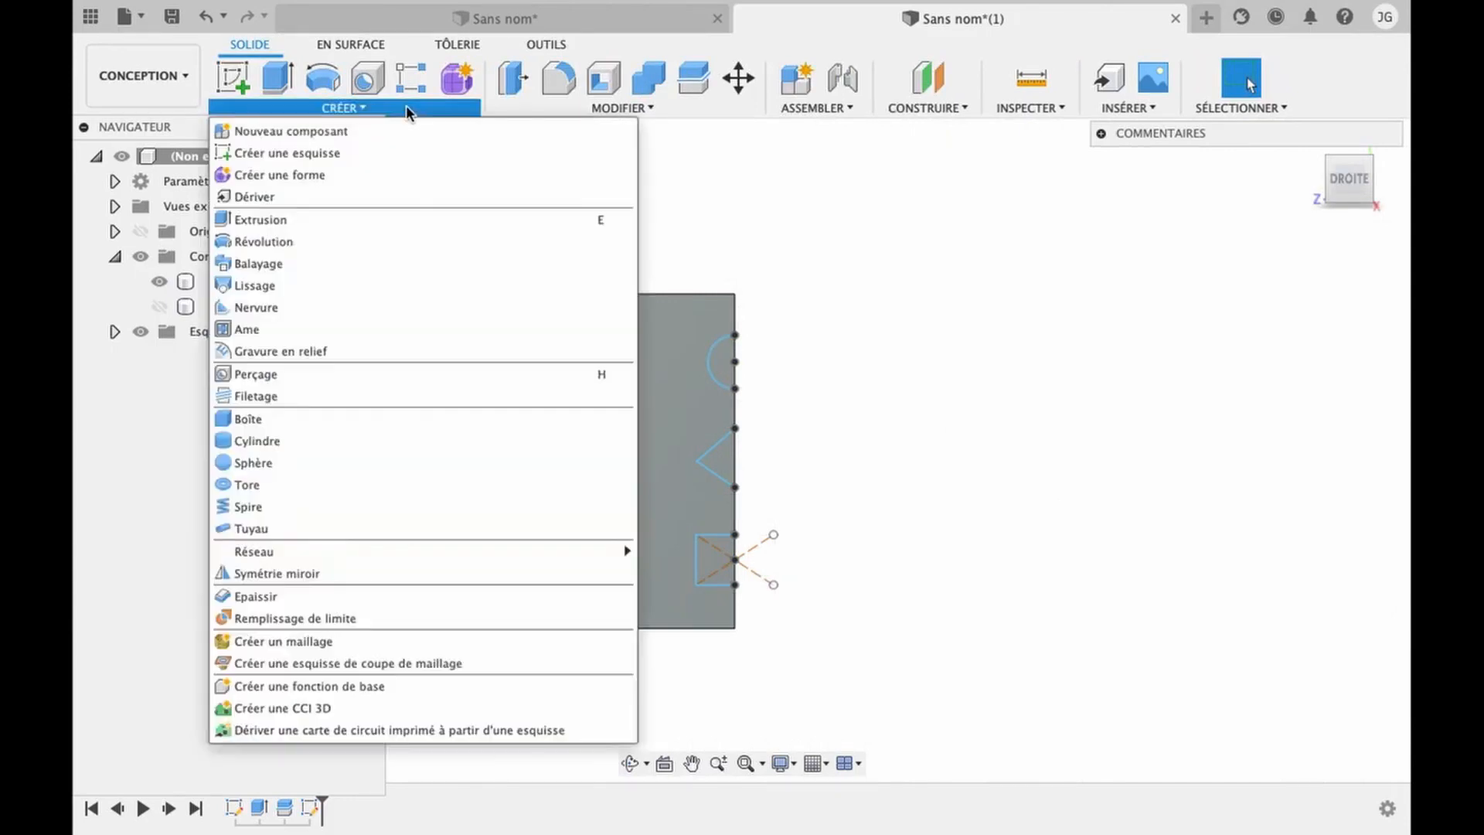
pyautogui.click(305, 243)
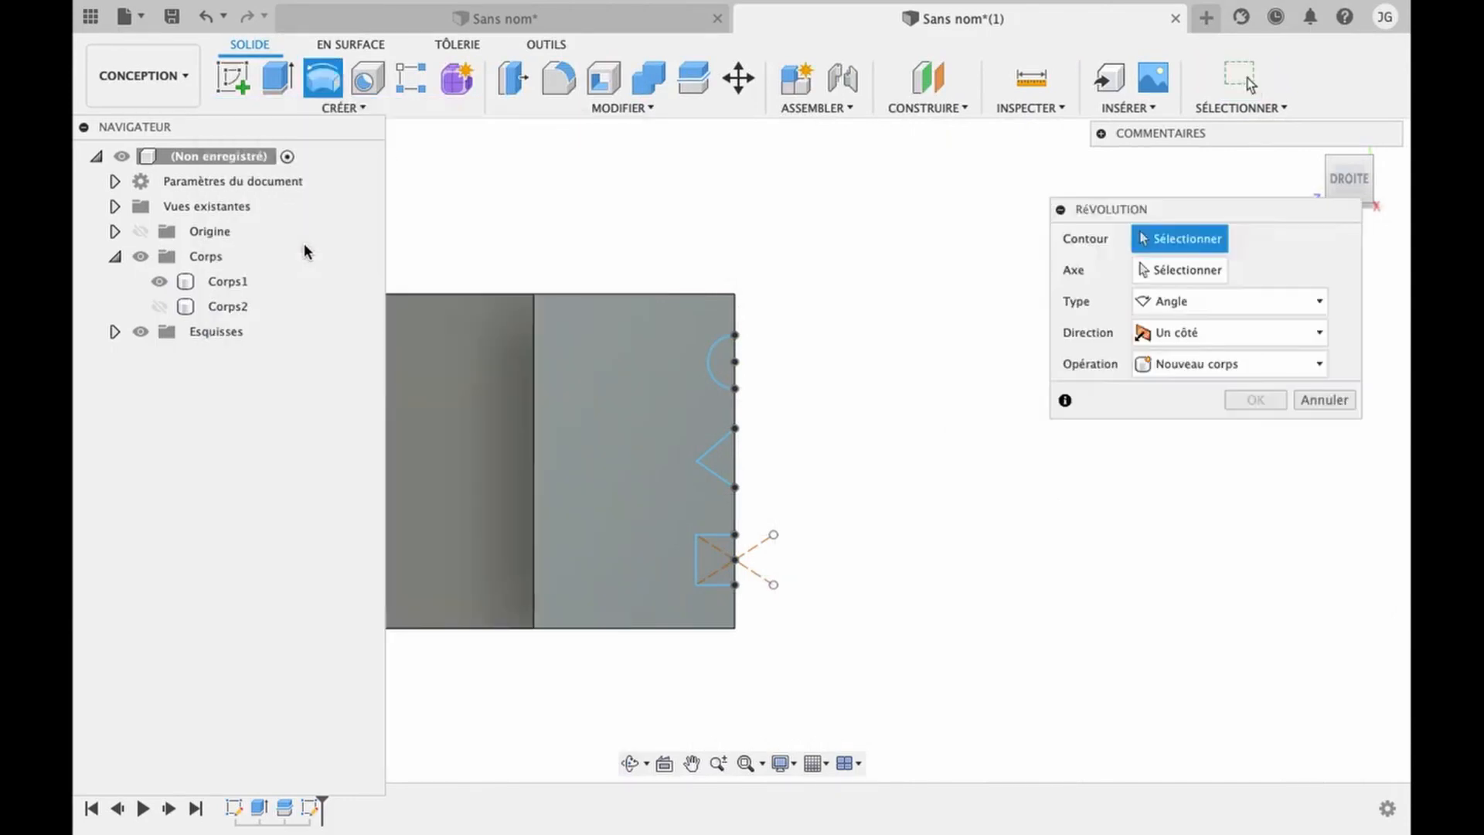
pyautogui.click(712, 373)
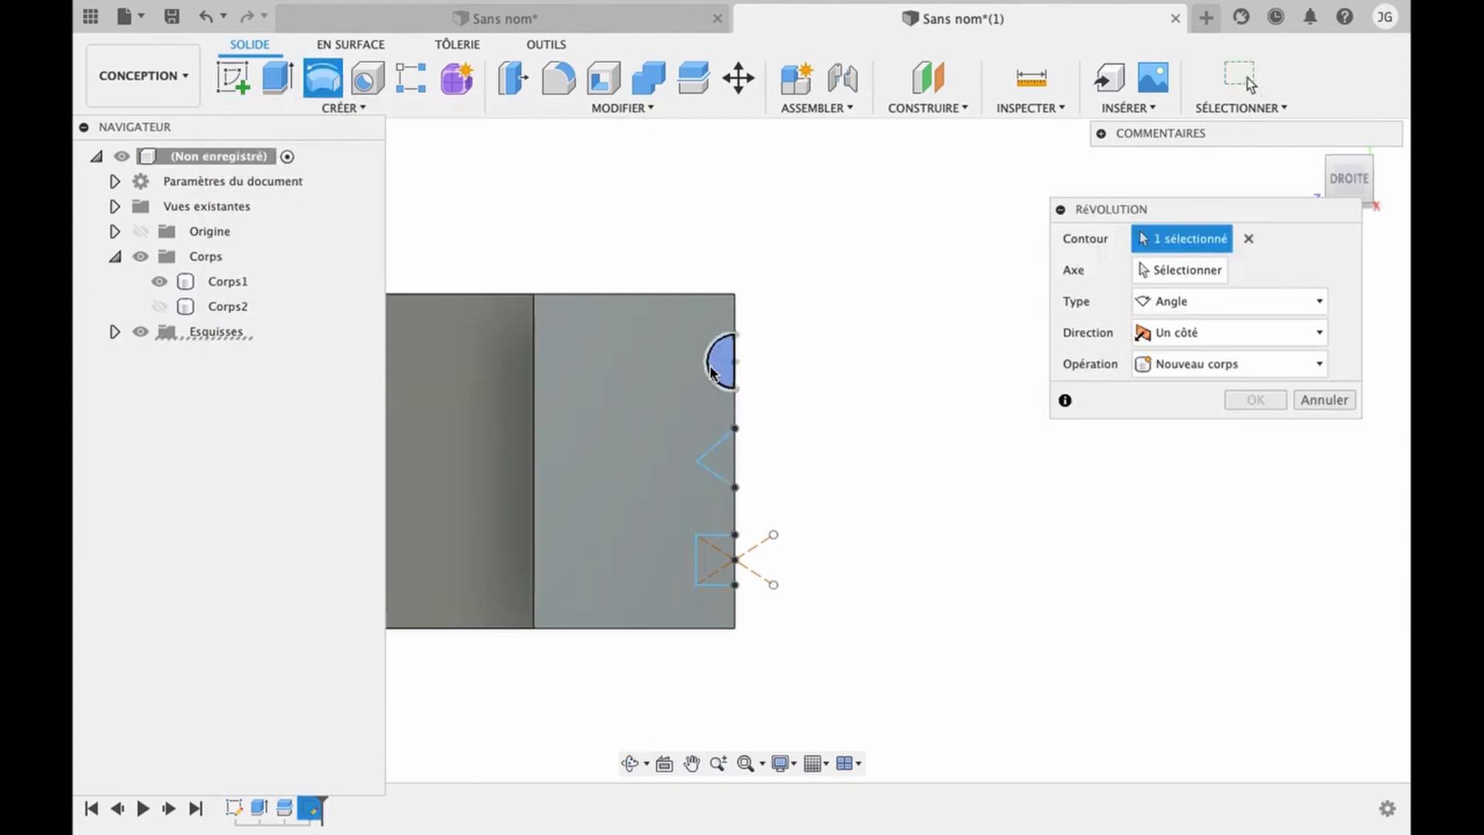
pyautogui.click(717, 462)
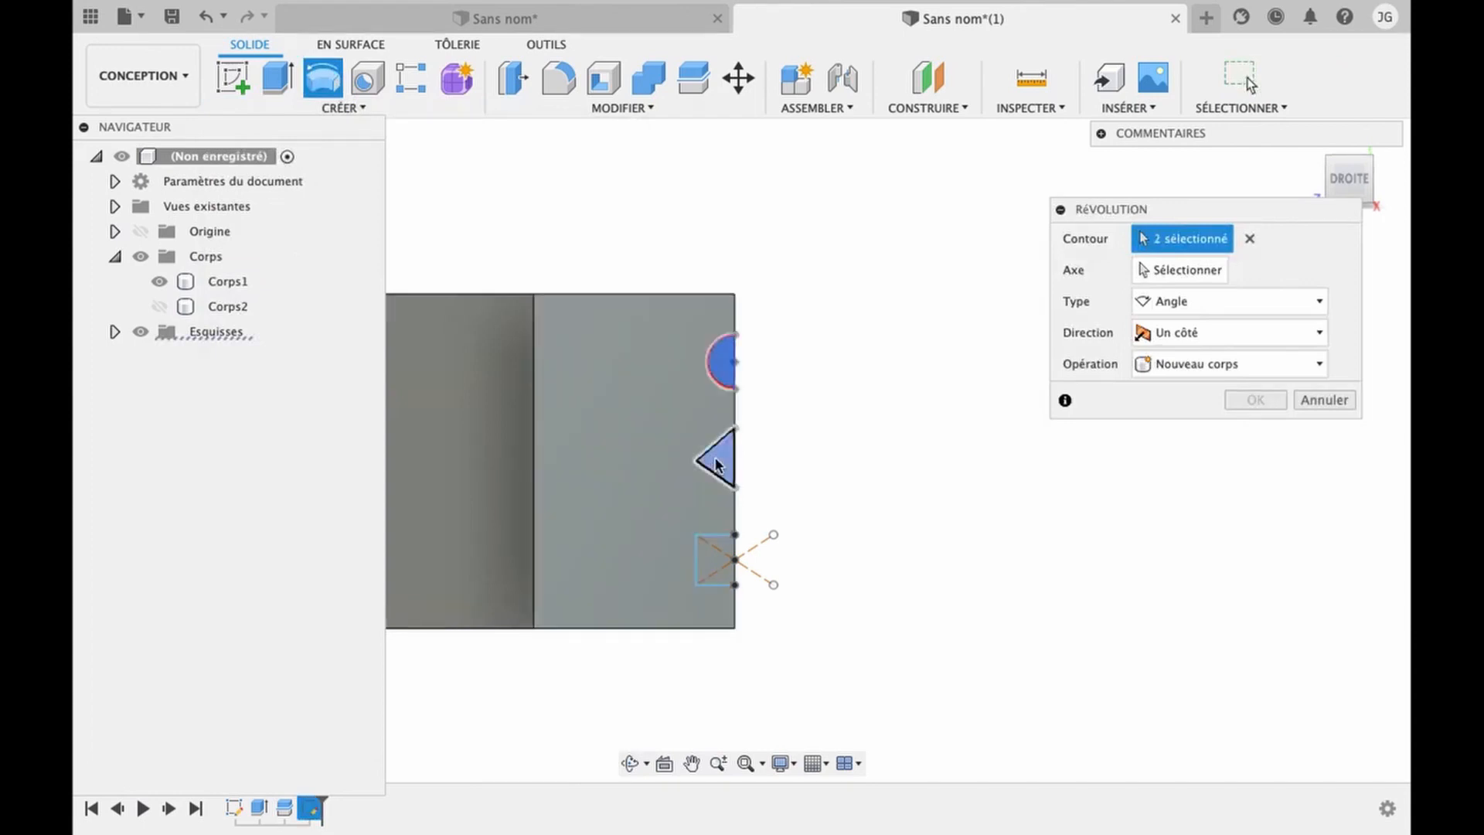
pyautogui.click(715, 554)
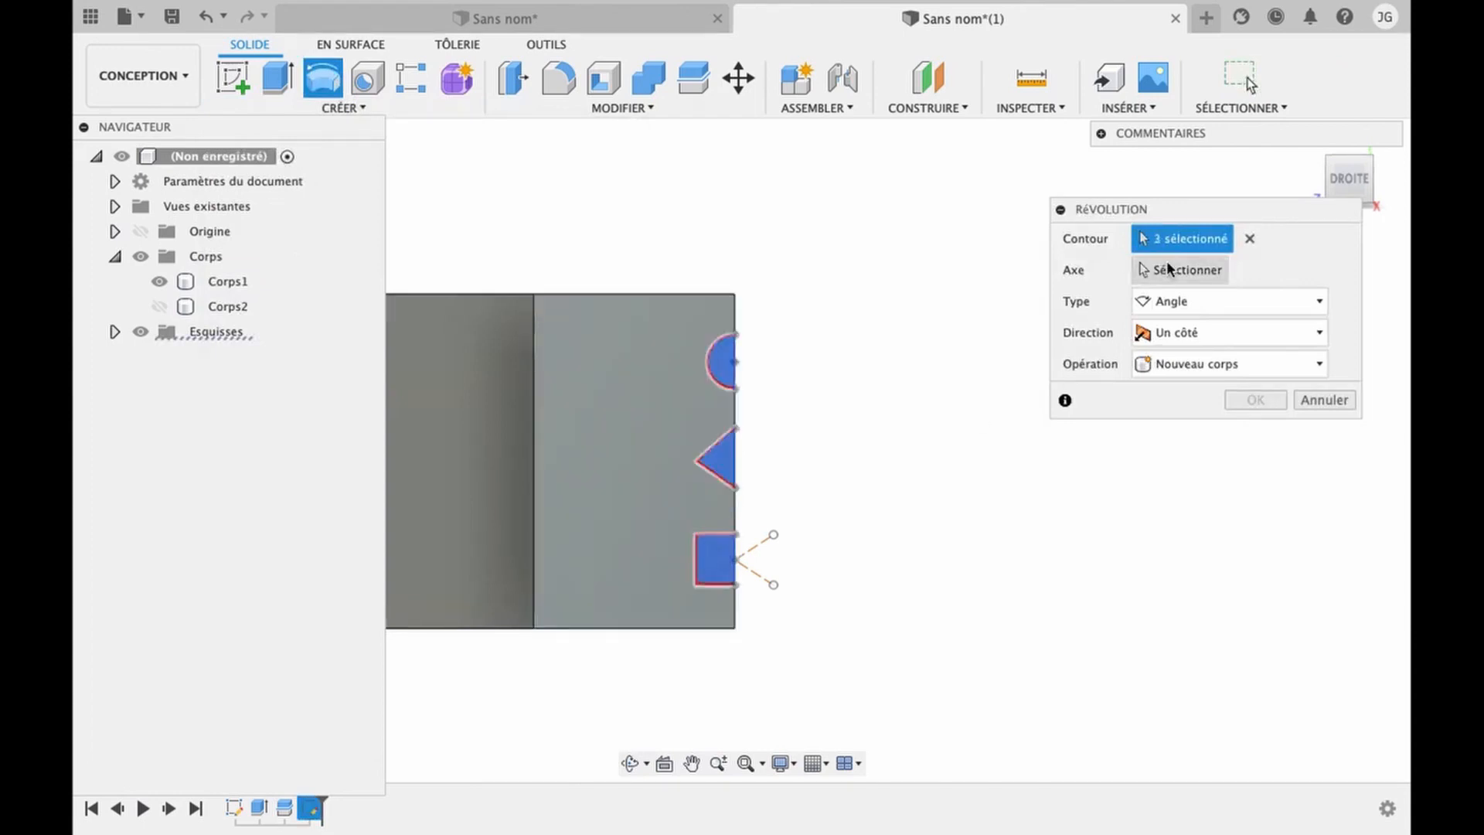
pyautogui.scroll(-3, 794, 363)
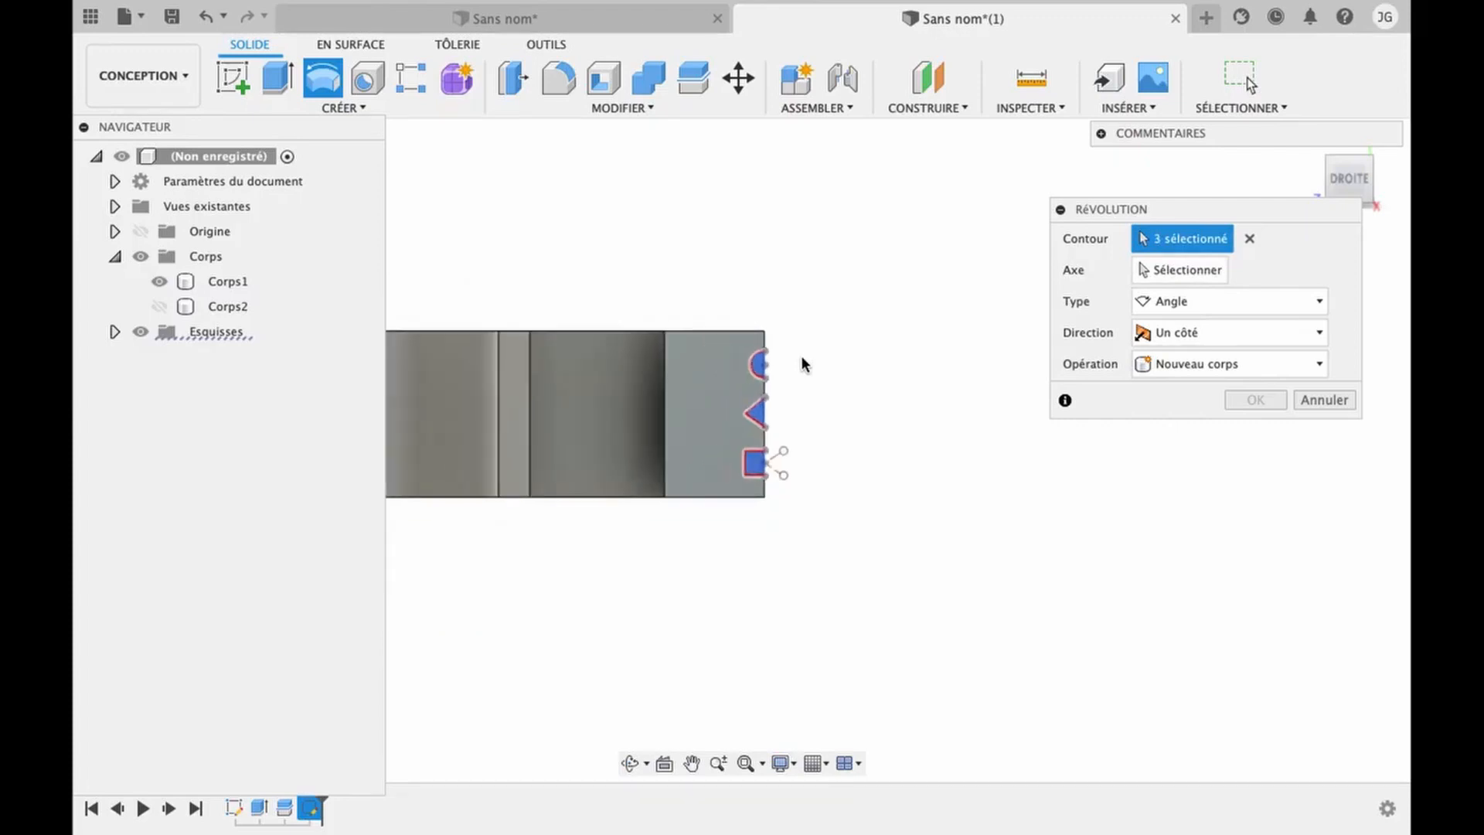
pyautogui.click(1153, 274)
pyautogui.scroll(-2, 882, 443)
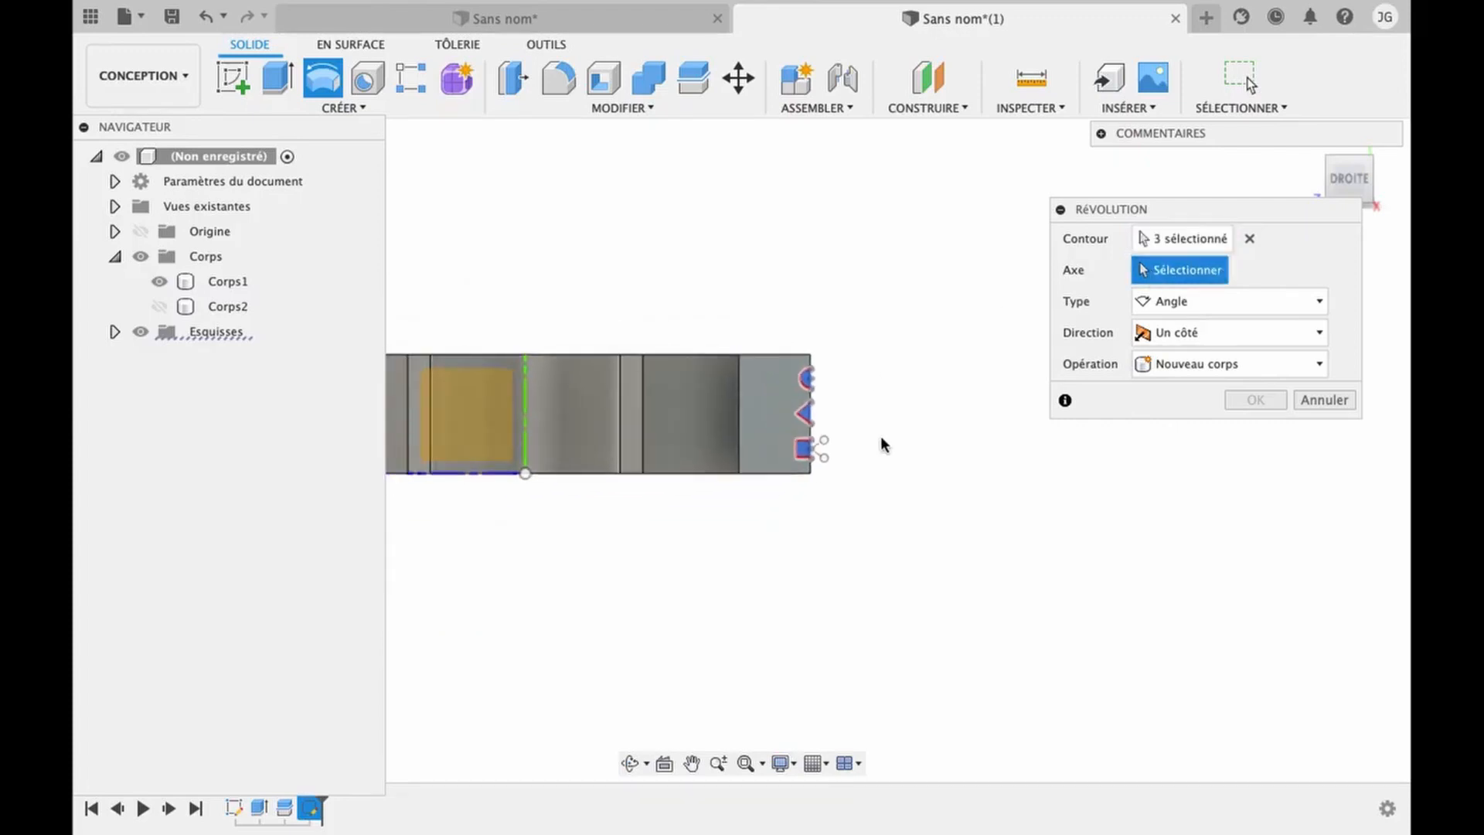
pyautogui.click(525, 412)
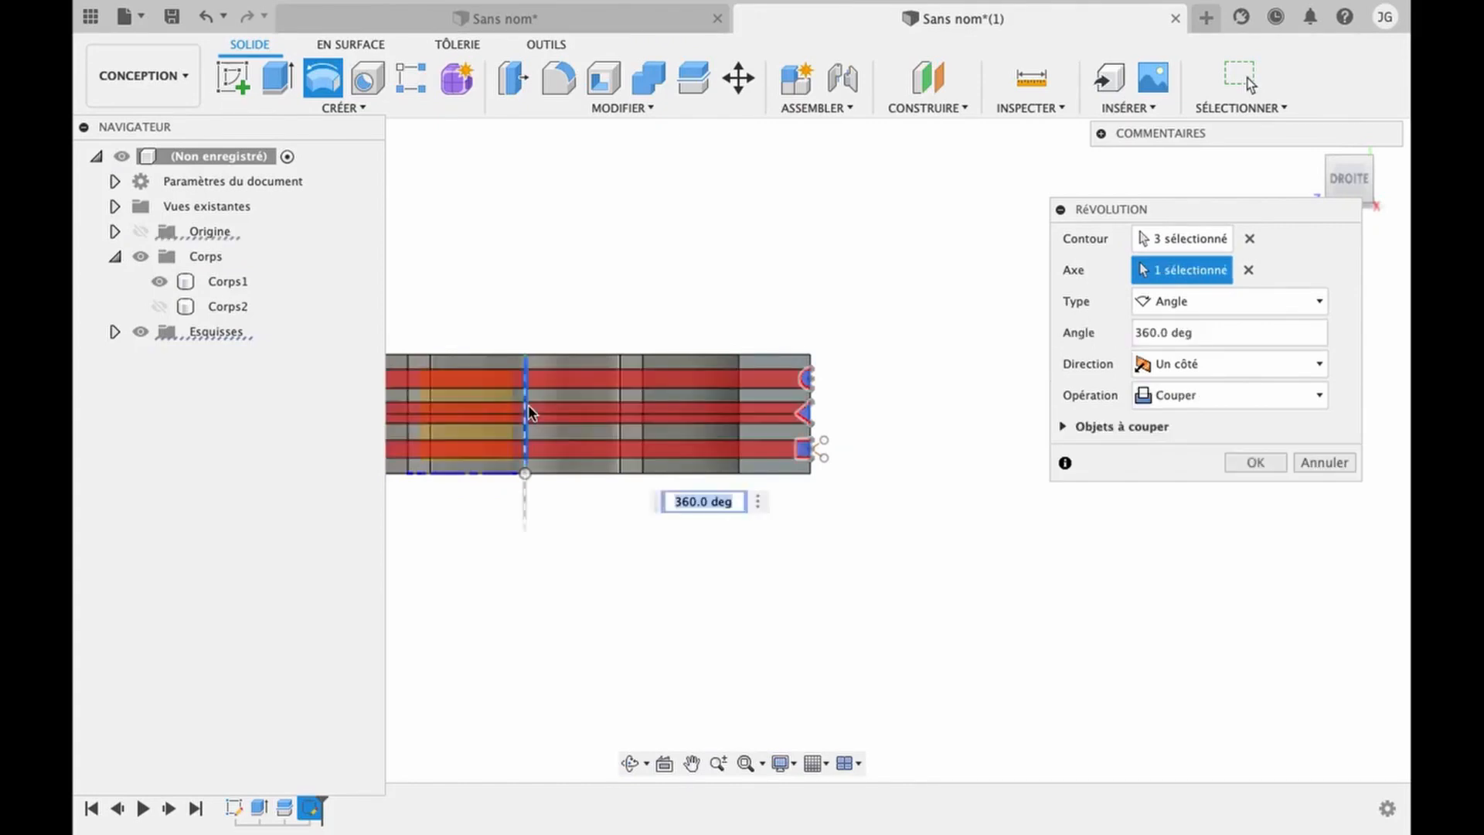
# - Show Corps2 and complete the 360° revolve as a cut, grooving the outer rim of both ring halves
pyautogui.click(160, 307)
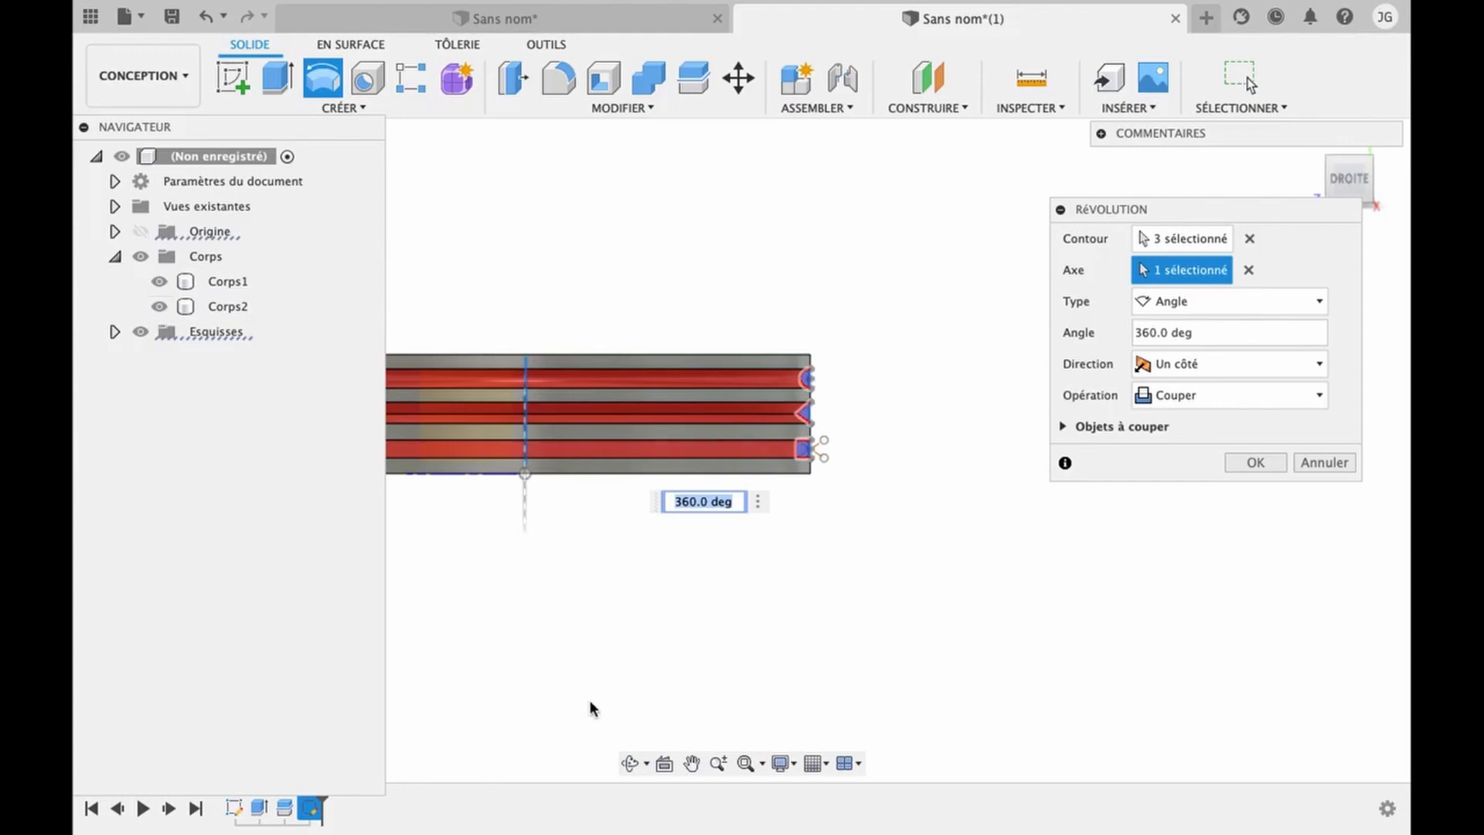
pyautogui.click(630, 764)
pyautogui.moveTo(646, 472)
pyautogui.mouseDown()
pyautogui.moveTo(632, 448)
pyautogui.moveTo(650, 444)
pyautogui.moveTo(634, 449)
pyautogui.mouseUp()
pyautogui.moveTo(651, 530); pyautogui.dragTo(680, 531)
pyautogui.scroll(5, 679, 531)
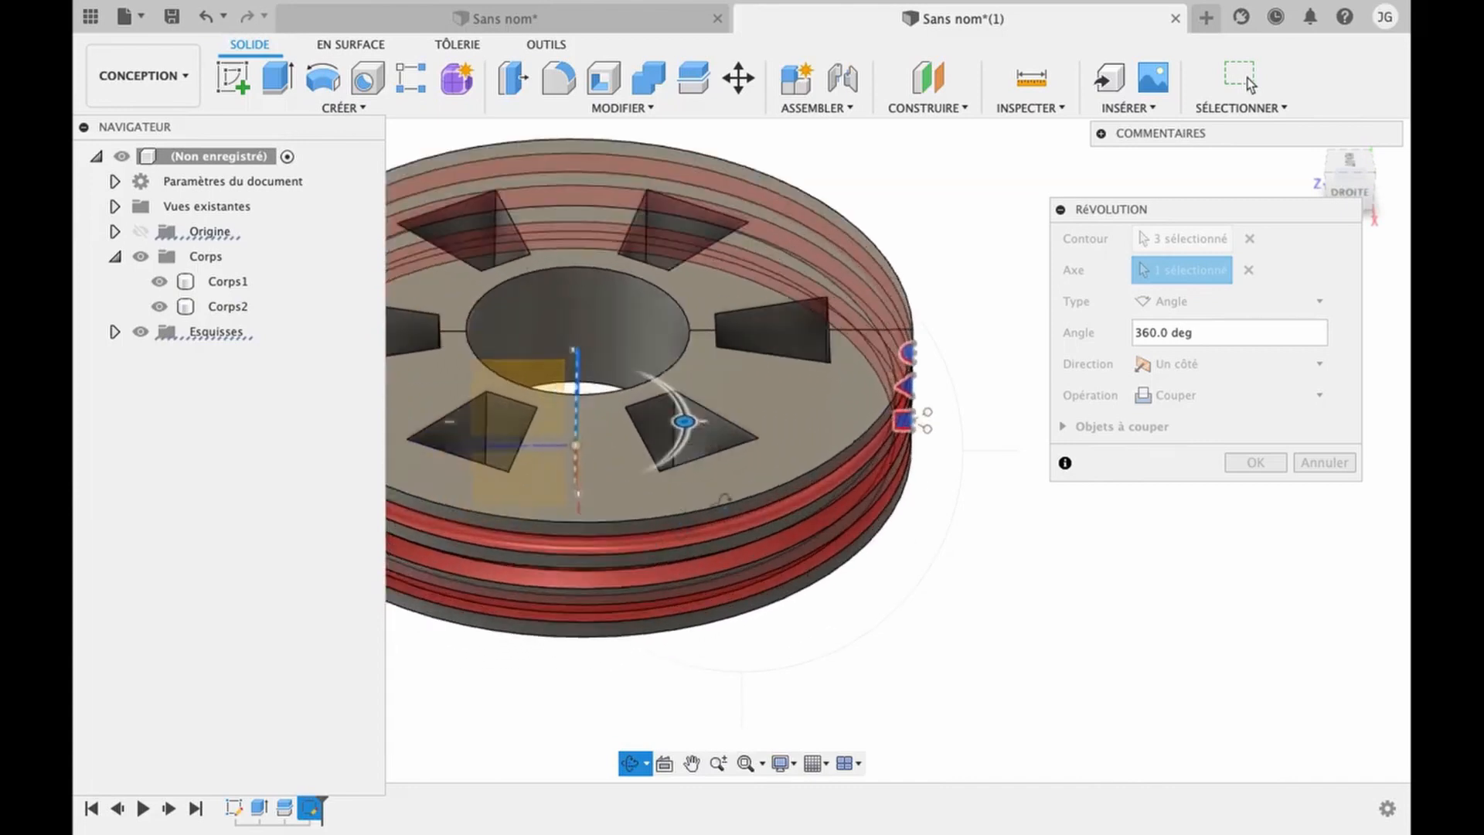
pyautogui.press('Escape')
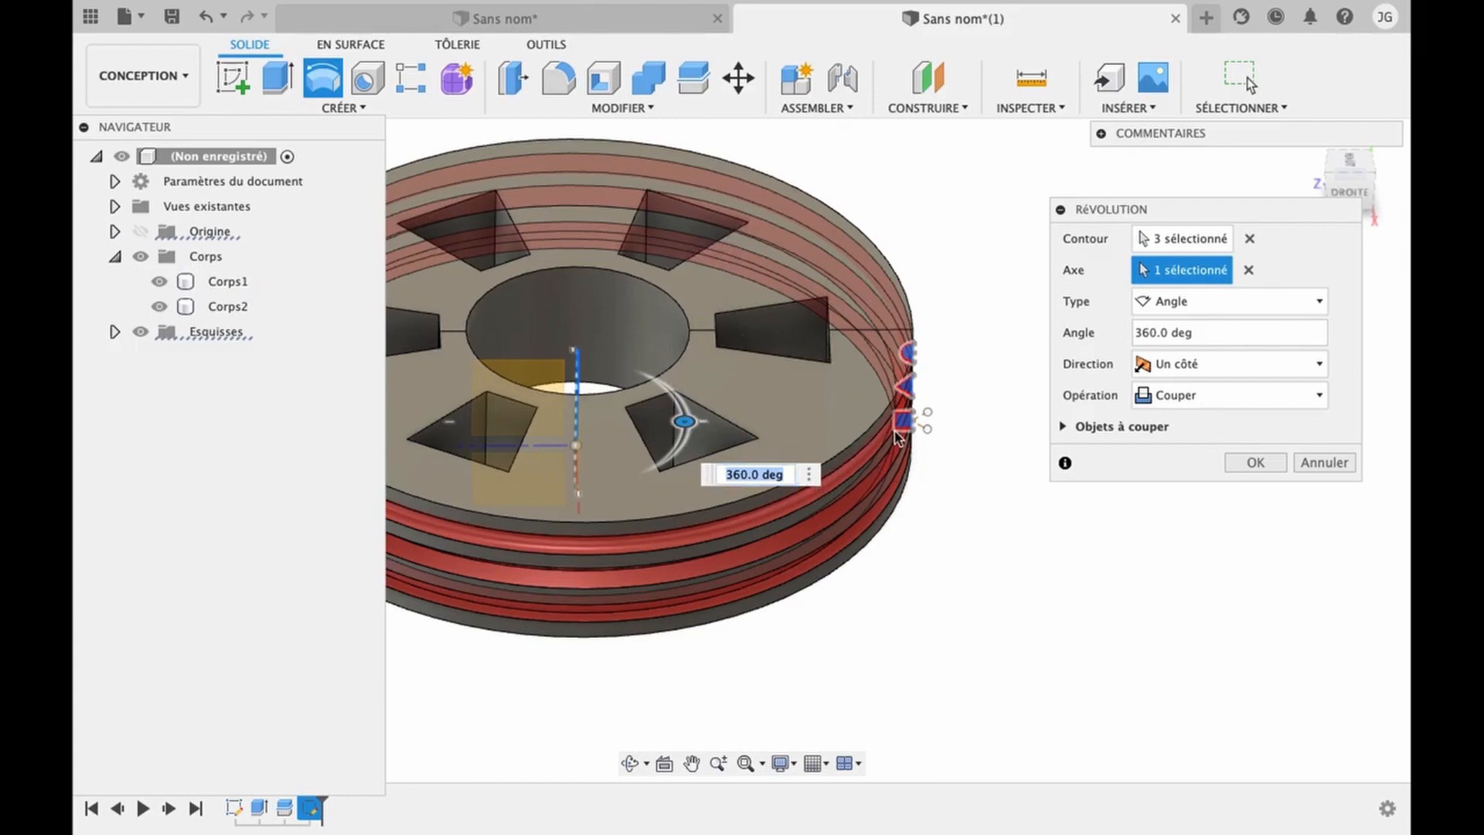
pyautogui.click(1186, 395)
pyautogui.click(1186, 394)
pyautogui.click(1254, 462)
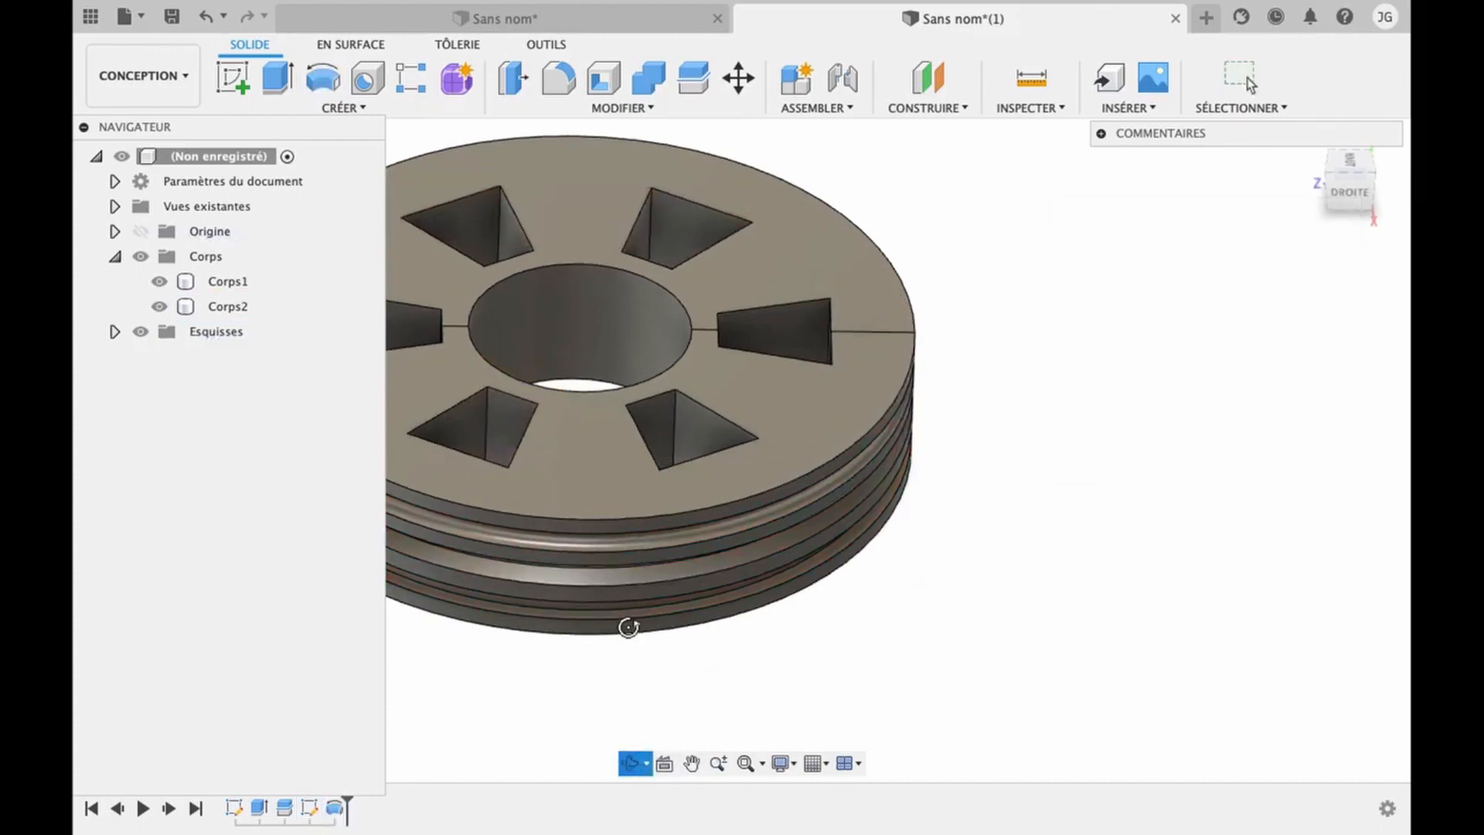
# - Combine the two grooved ring halves into a single body using the Join operation
pyautogui.moveTo(629, 627); pyautogui.dragTo(646, 566)
pyautogui.moveTo(604, 495); pyautogui.dragTo(587, 444)
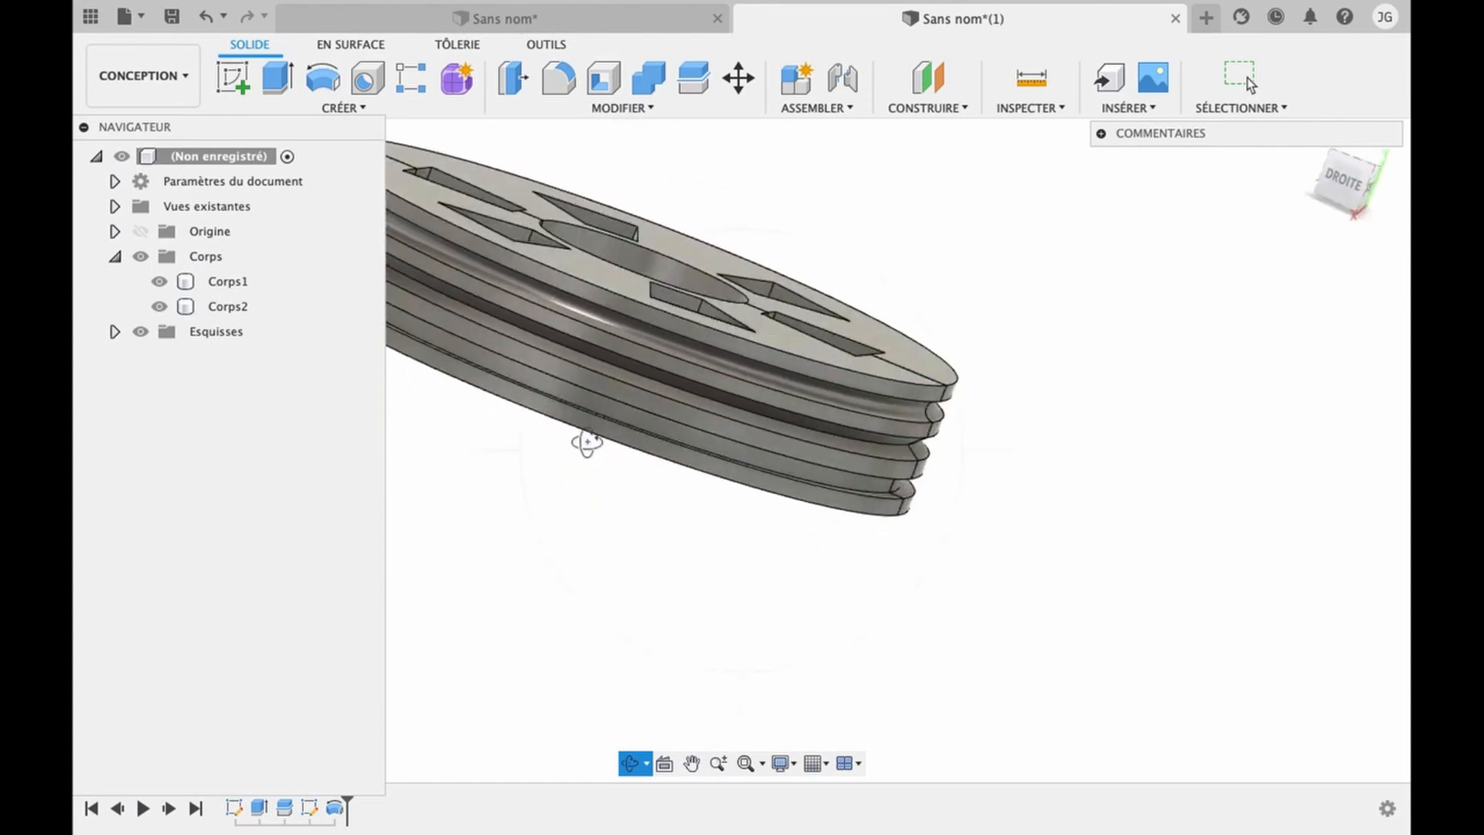
pyautogui.scroll(5, 587, 442)
pyautogui.moveTo(748, 403); pyautogui.dragTo(781, 333)
pyautogui.scroll(-5, 773, 356)
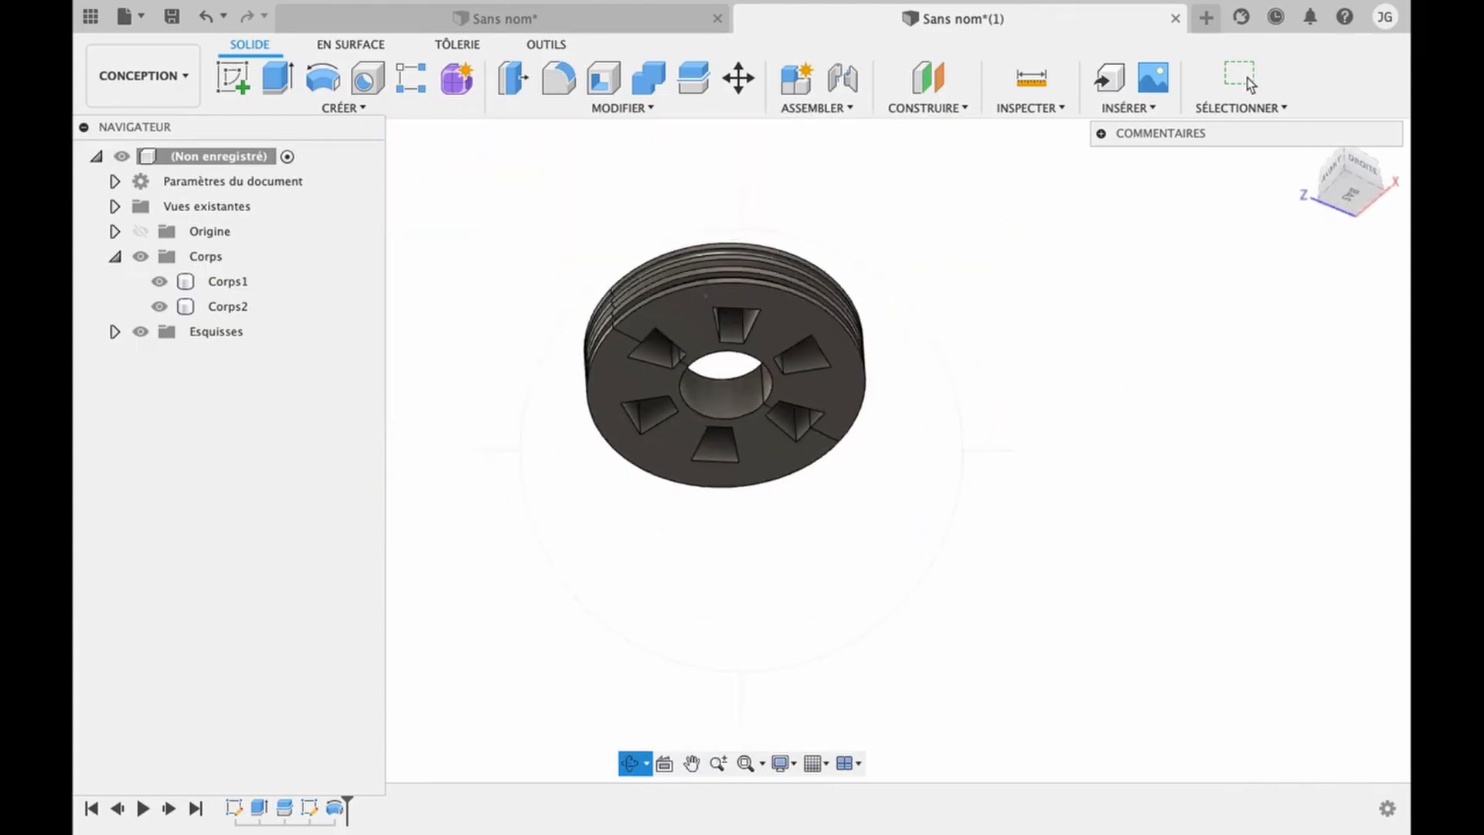
pyautogui.click(648, 78)
pyautogui.click(670, 246)
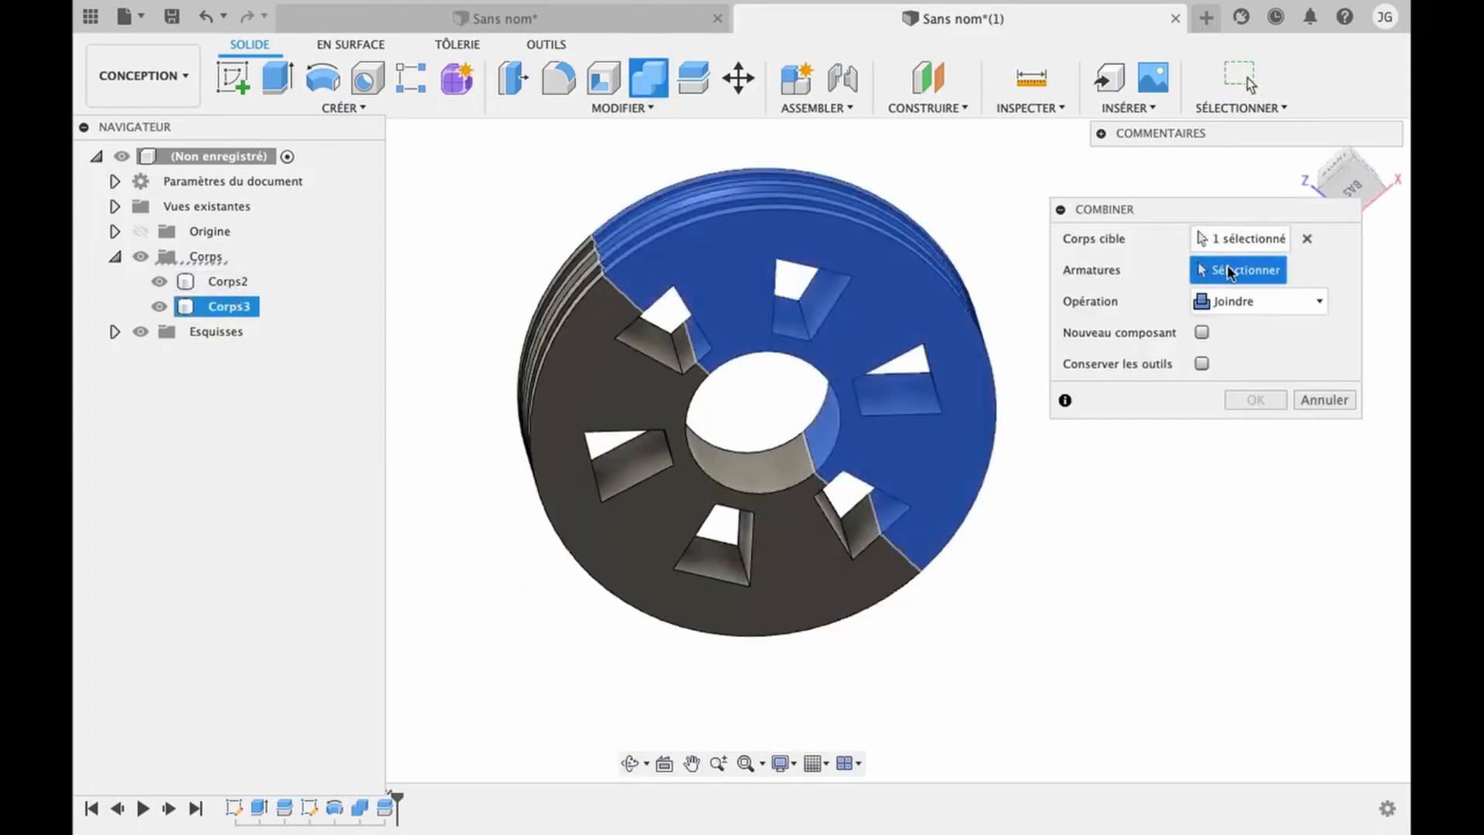
pyautogui.click(613, 364)
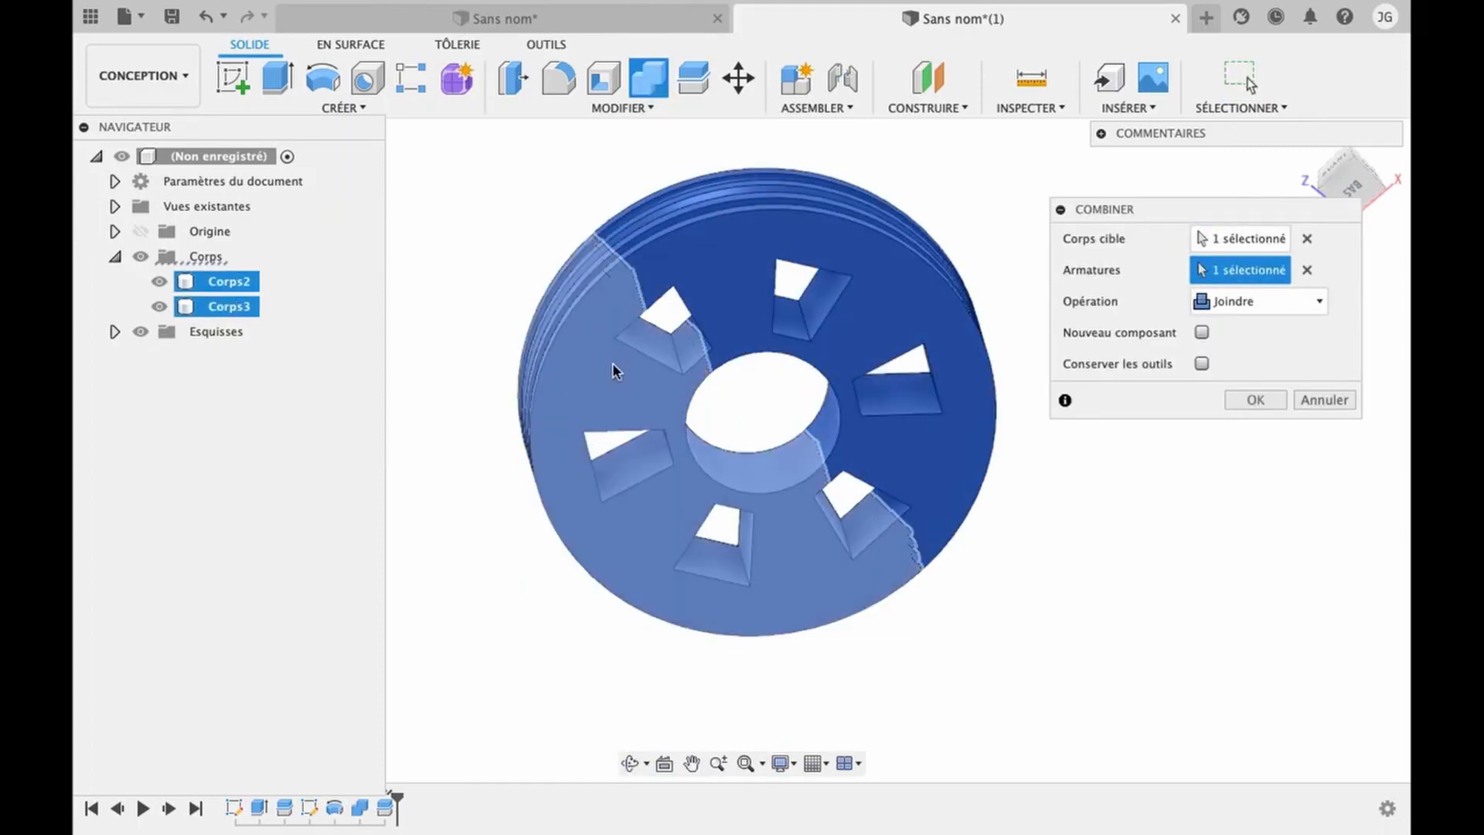
pyautogui.click(1256, 402)
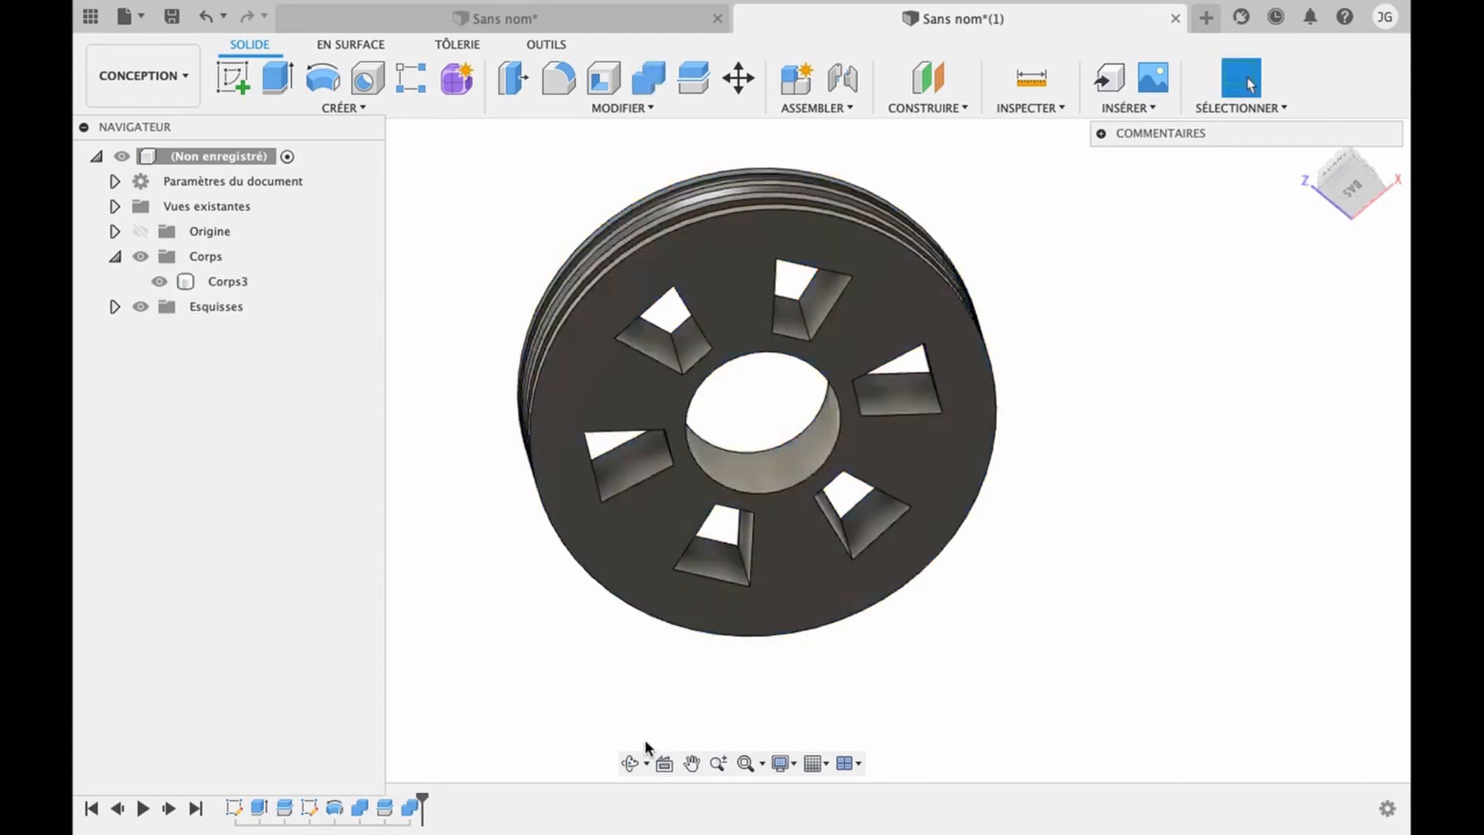
pyautogui.keyDown('shift'); pyautogui.moveTo(796, 402); pyautogui.dragTo(720, 474, button='middle'); pyautogui.keyUp('shift')
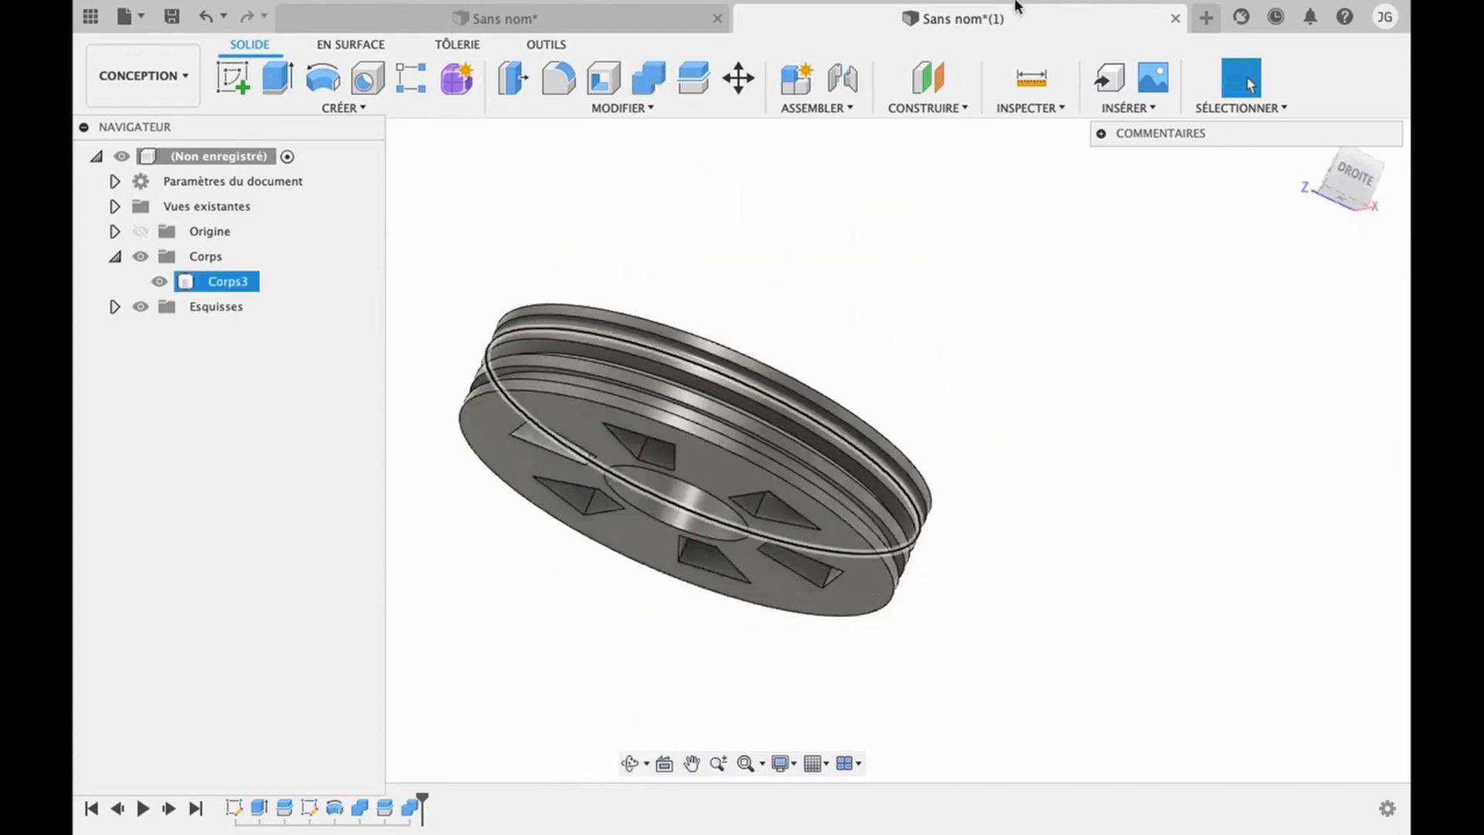